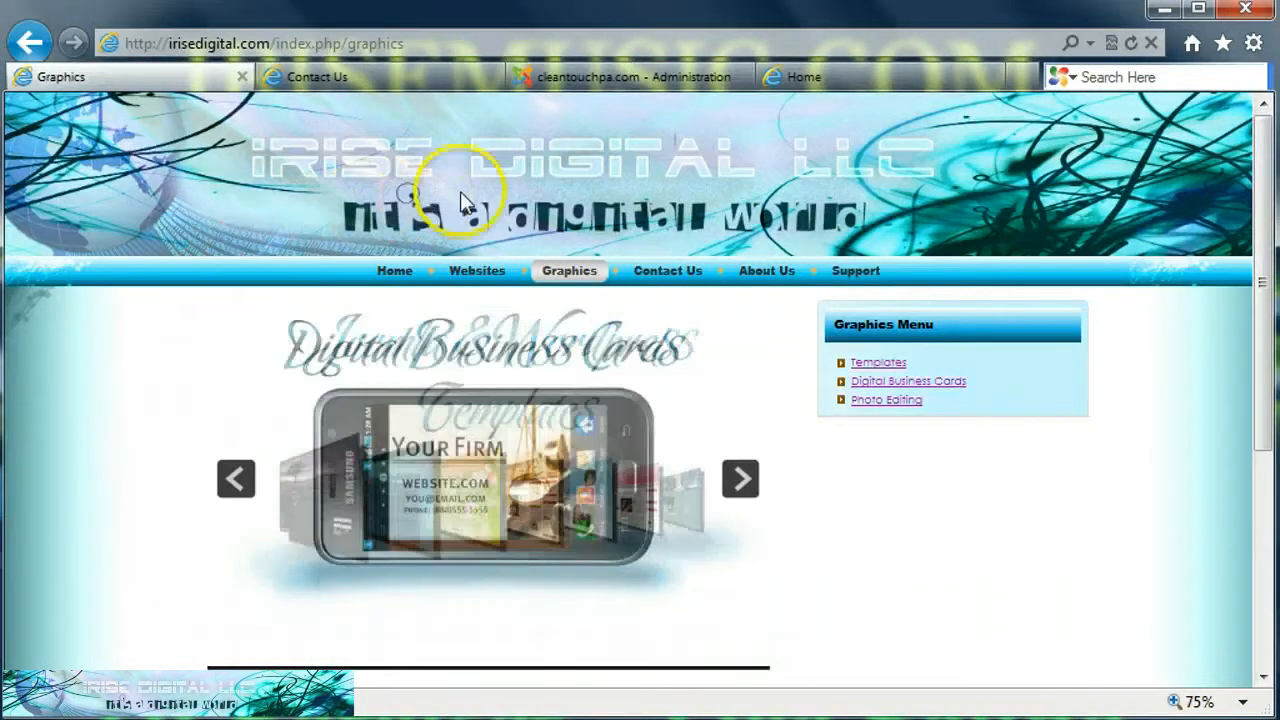
# Step: View the CleanTouch site's contact and home pages, then switch to the site's Joomla administration tab
pyautogui.click(355, 74)
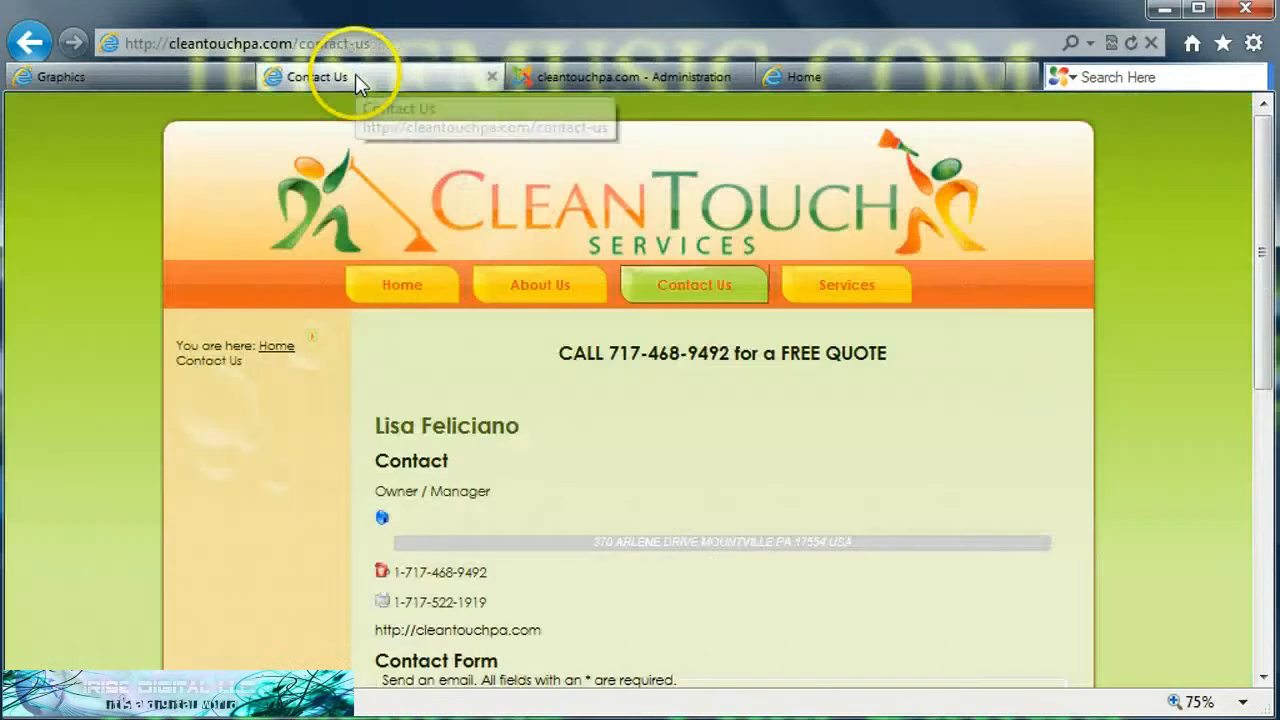
pyautogui.click(385, 298)
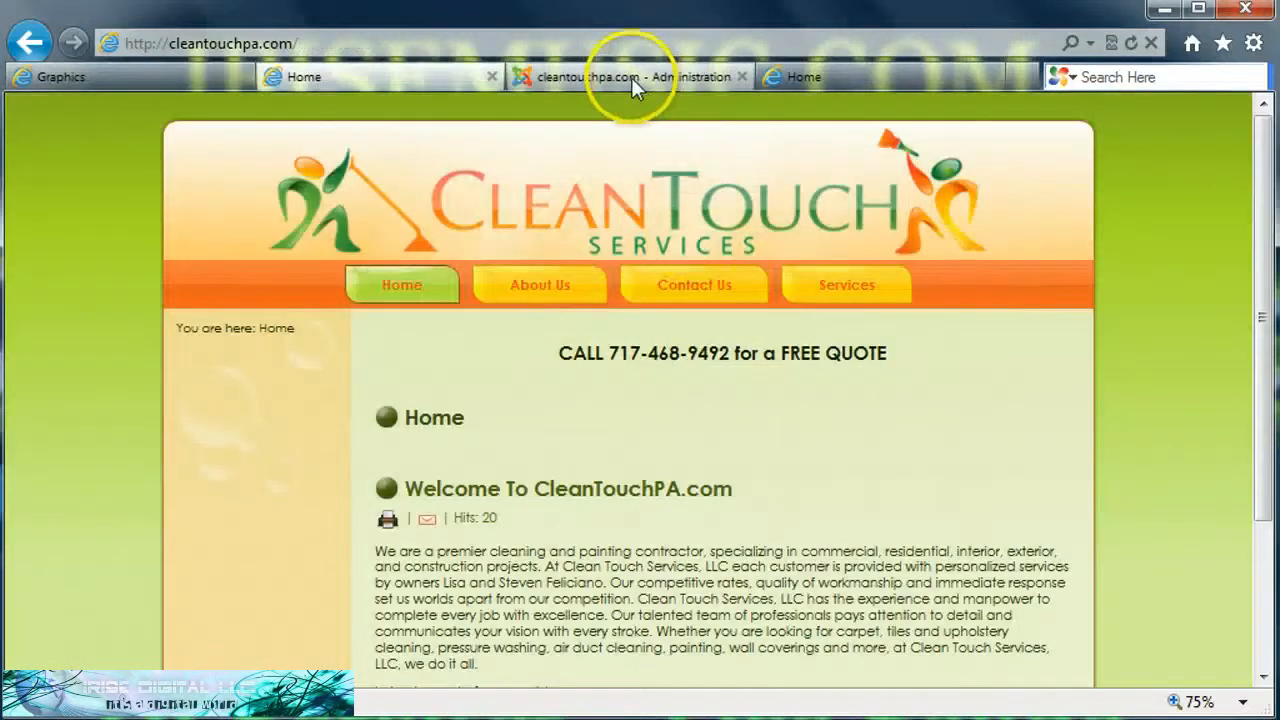
pyautogui.click(631, 77)
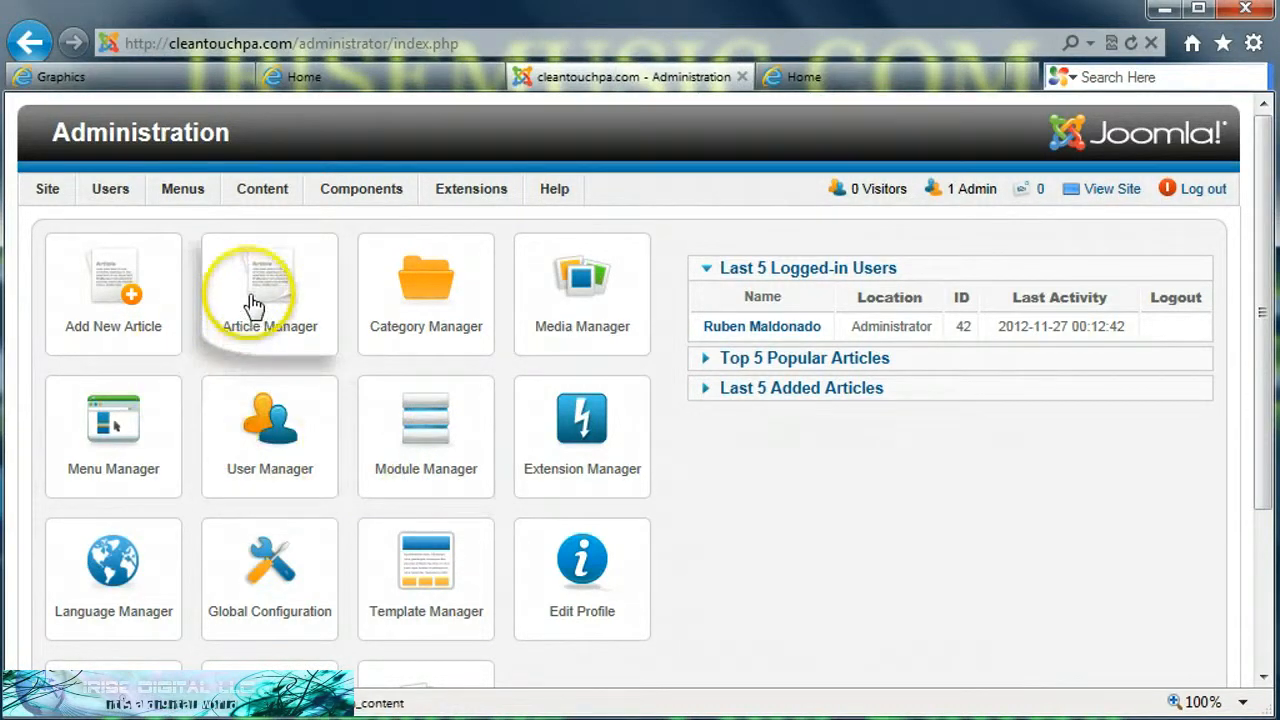
# Step: Open the Category Manager and review the existing article categories
pyautogui.moveTo(262, 195)
pyautogui.moveTo(268, 220)
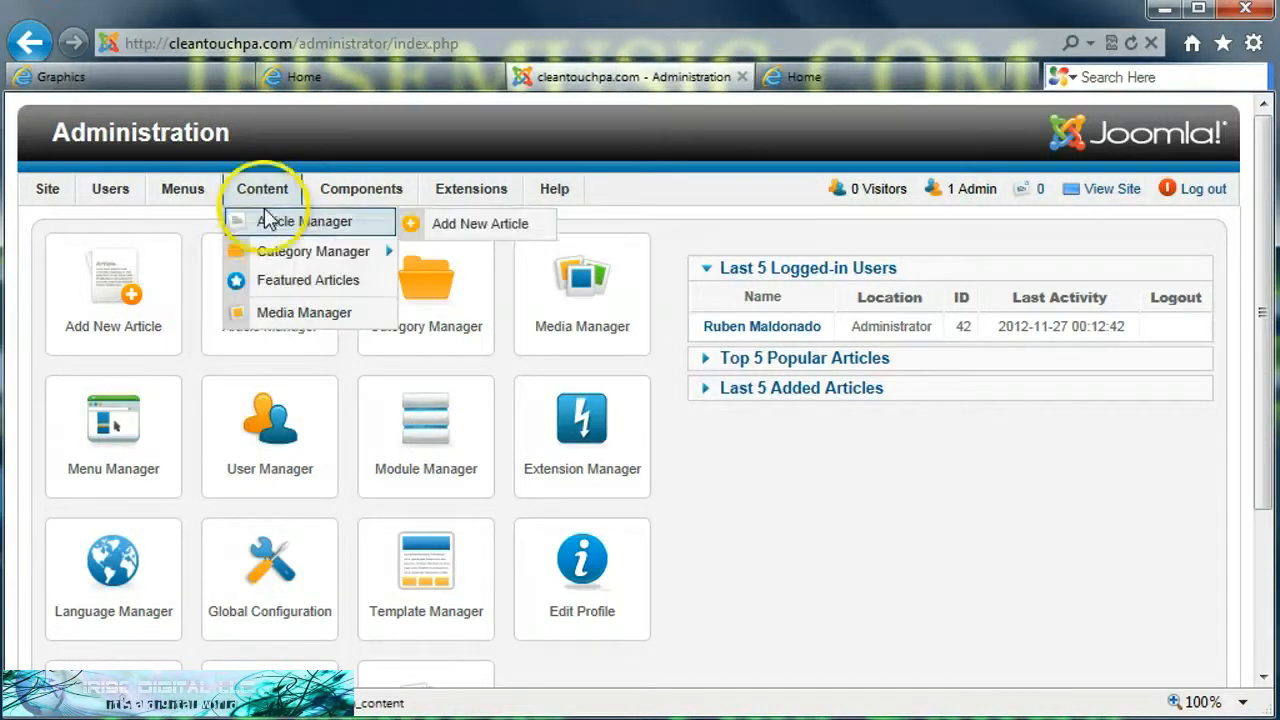
pyautogui.click(295, 258)
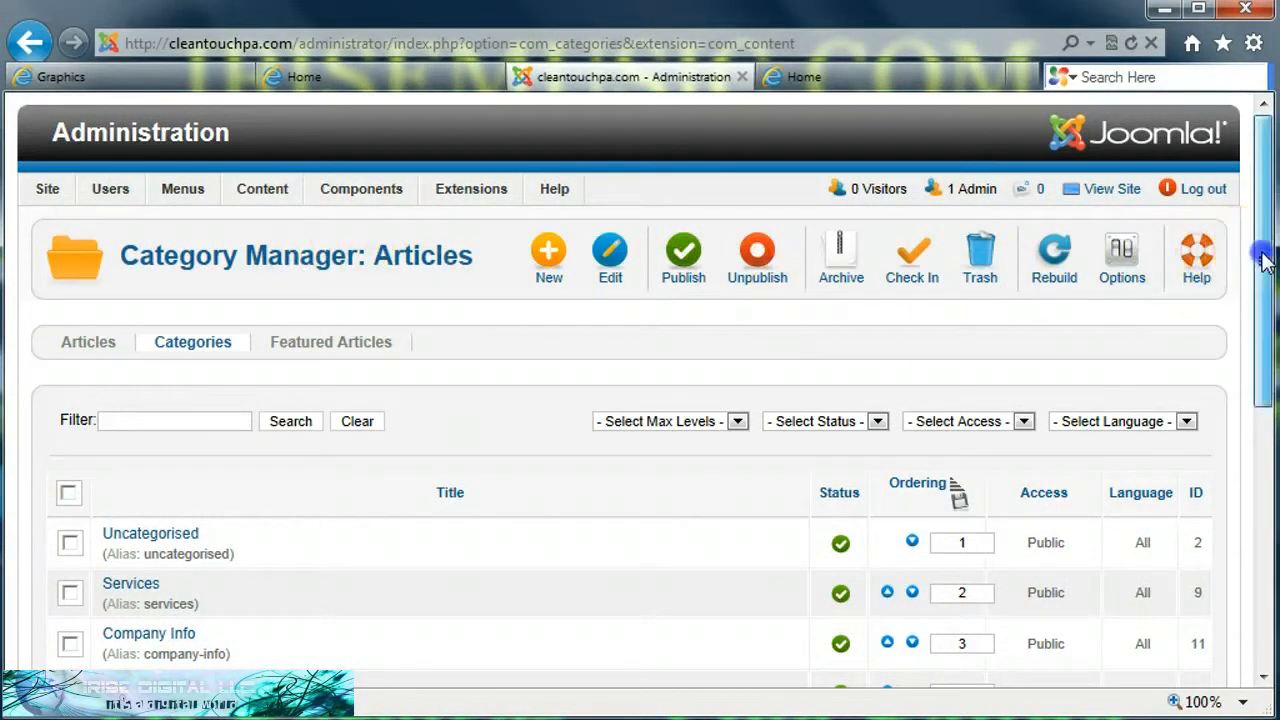
pyautogui.moveTo(1263, 262); pyautogui.dragTo(1251, 329)
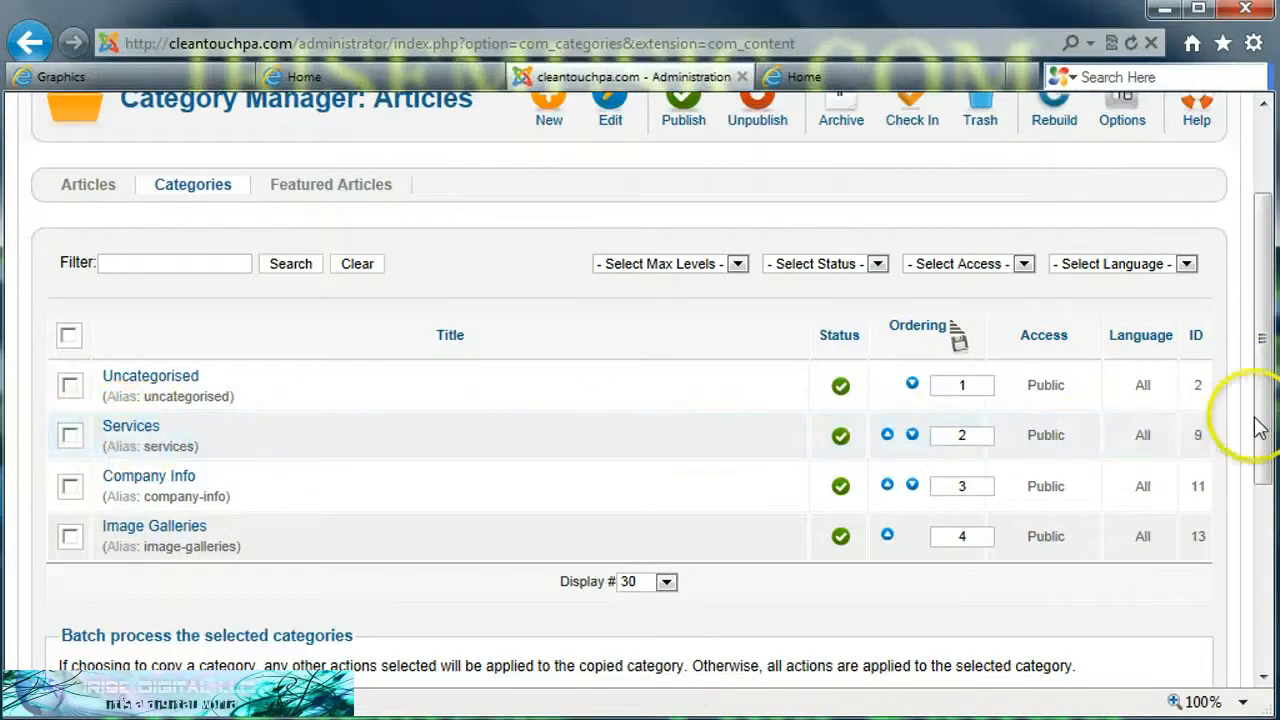
pyautogui.moveTo(1257, 423); pyautogui.dragTo(1257, 368)
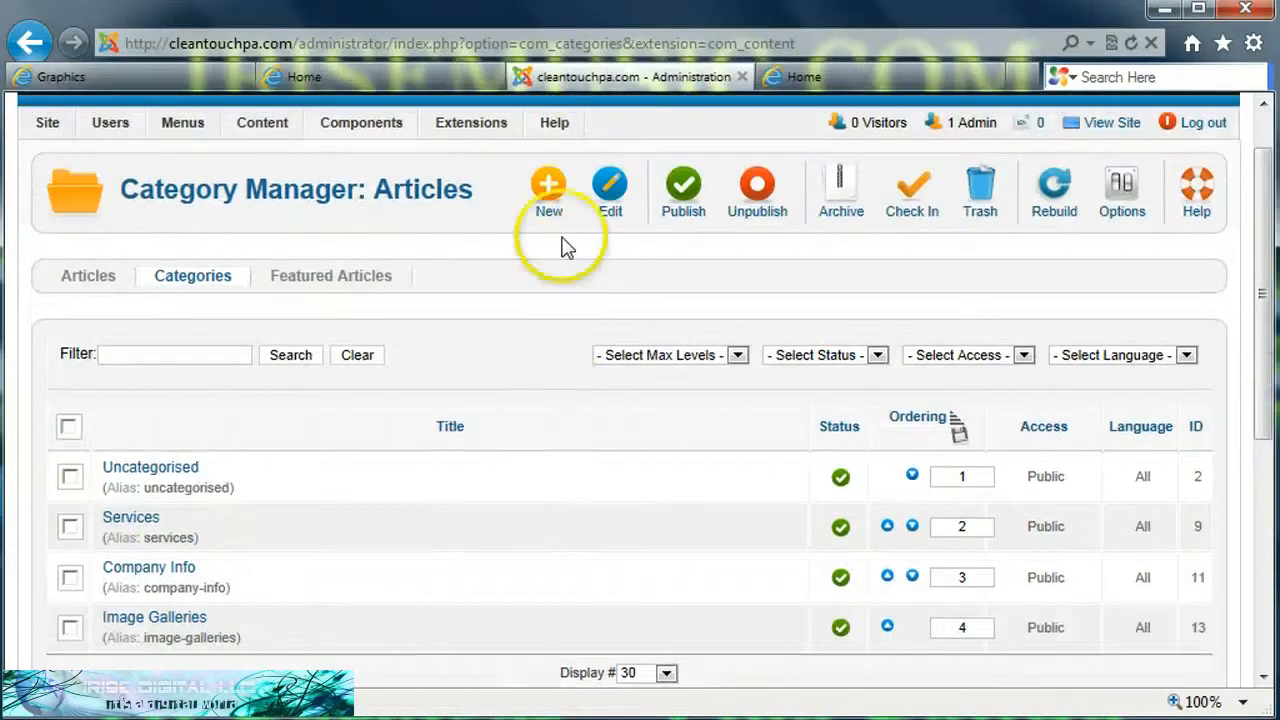
pyautogui.click(551, 186)
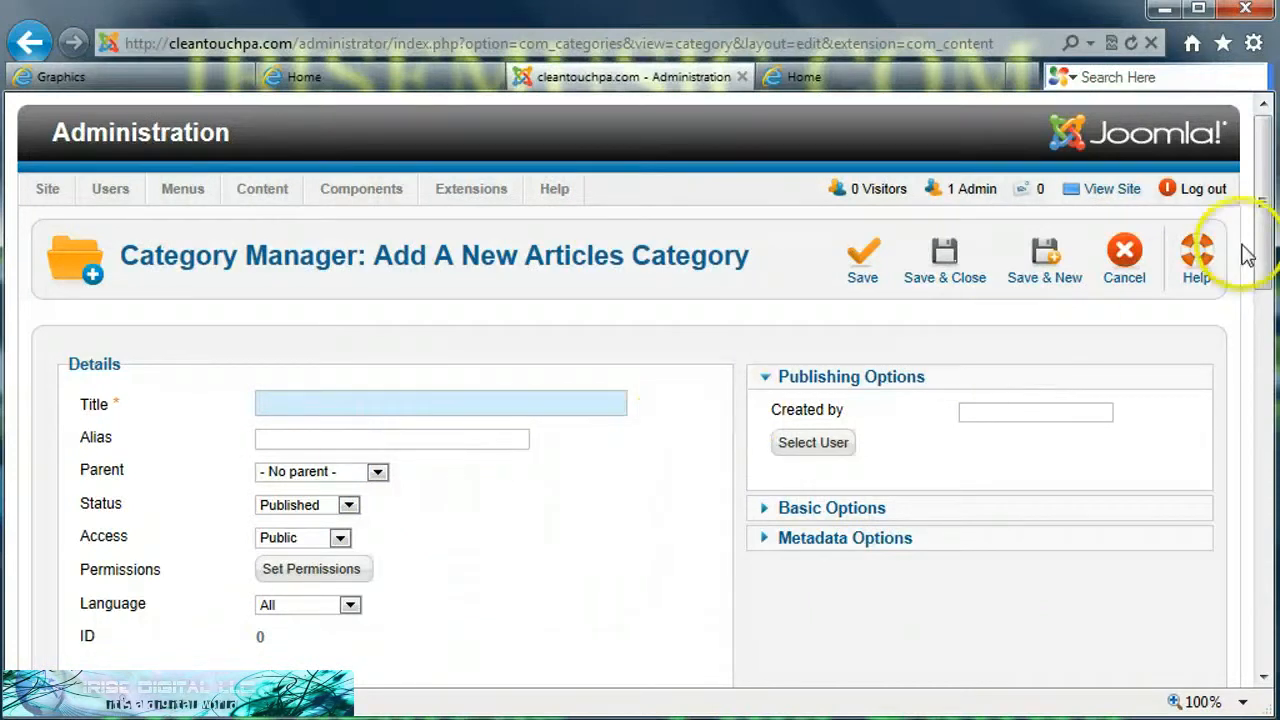
pyautogui.moveTo(1268, 243)
pyautogui.mouseDown()
pyautogui.moveTo(1265, 320)
pyautogui.moveTo(1265, 230)
pyautogui.mouseUp()
pyautogui.click(487, 427)
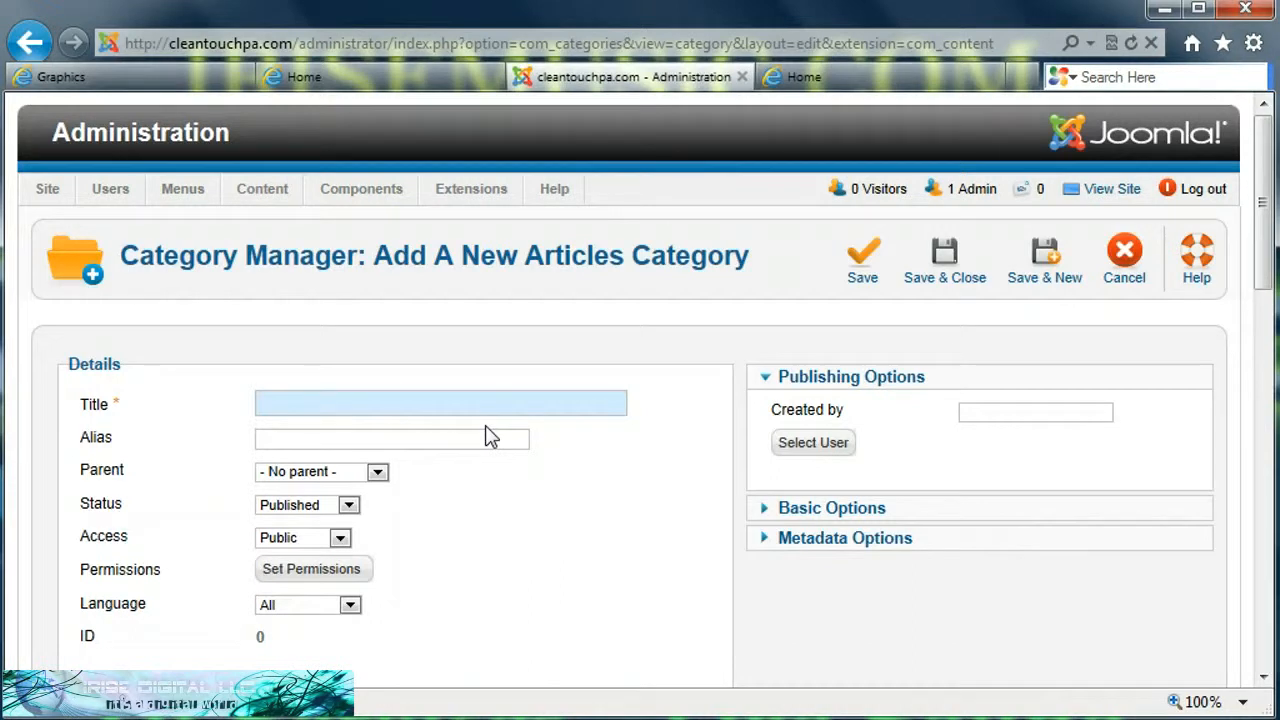
pyautogui.click(1124, 262)
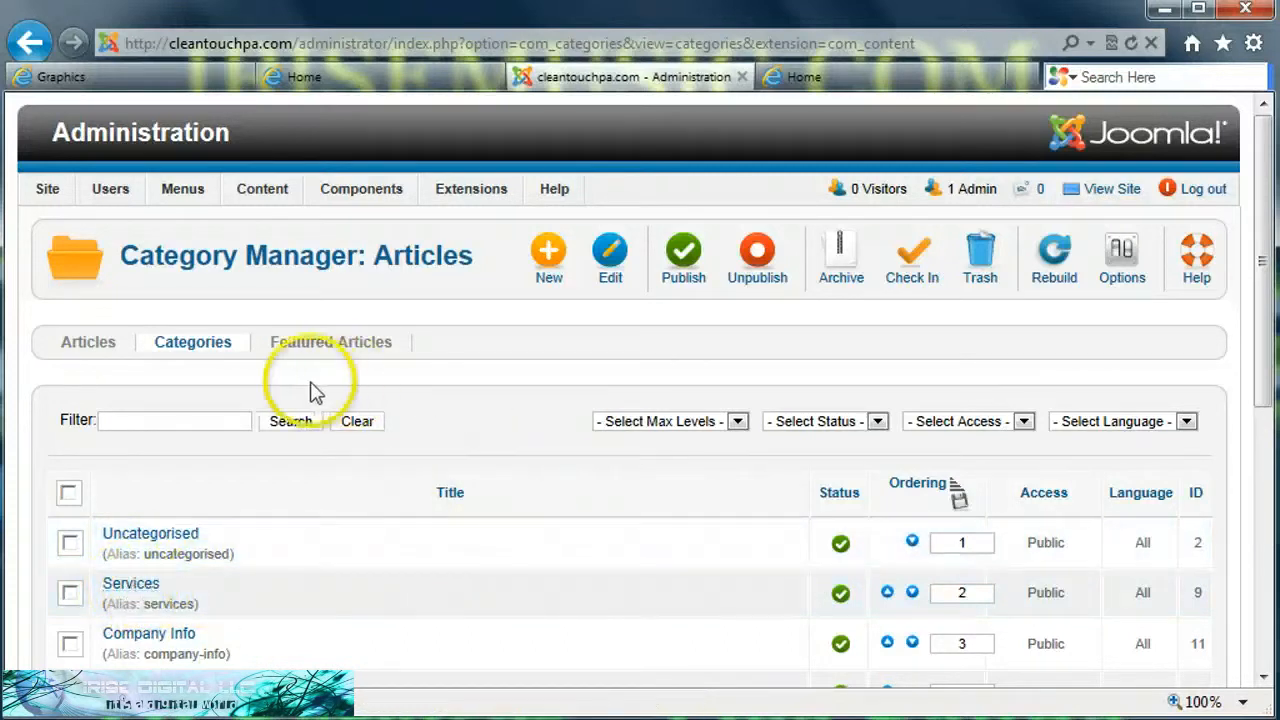
# Step: Open the Air Ducts & Vents article, set its category to Services, and save and close it
pyautogui.click(75, 352)
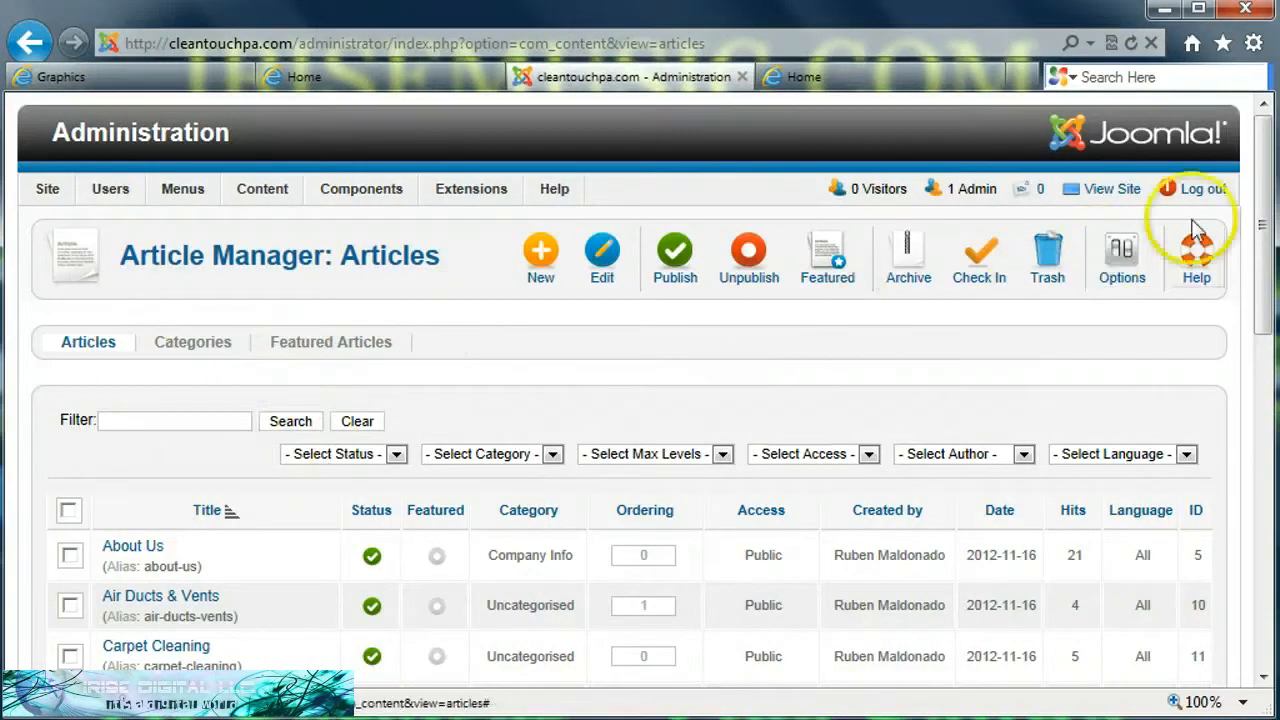
pyautogui.moveTo(1266, 194); pyautogui.dragTo(1268, 322)
pyautogui.click(160, 281)
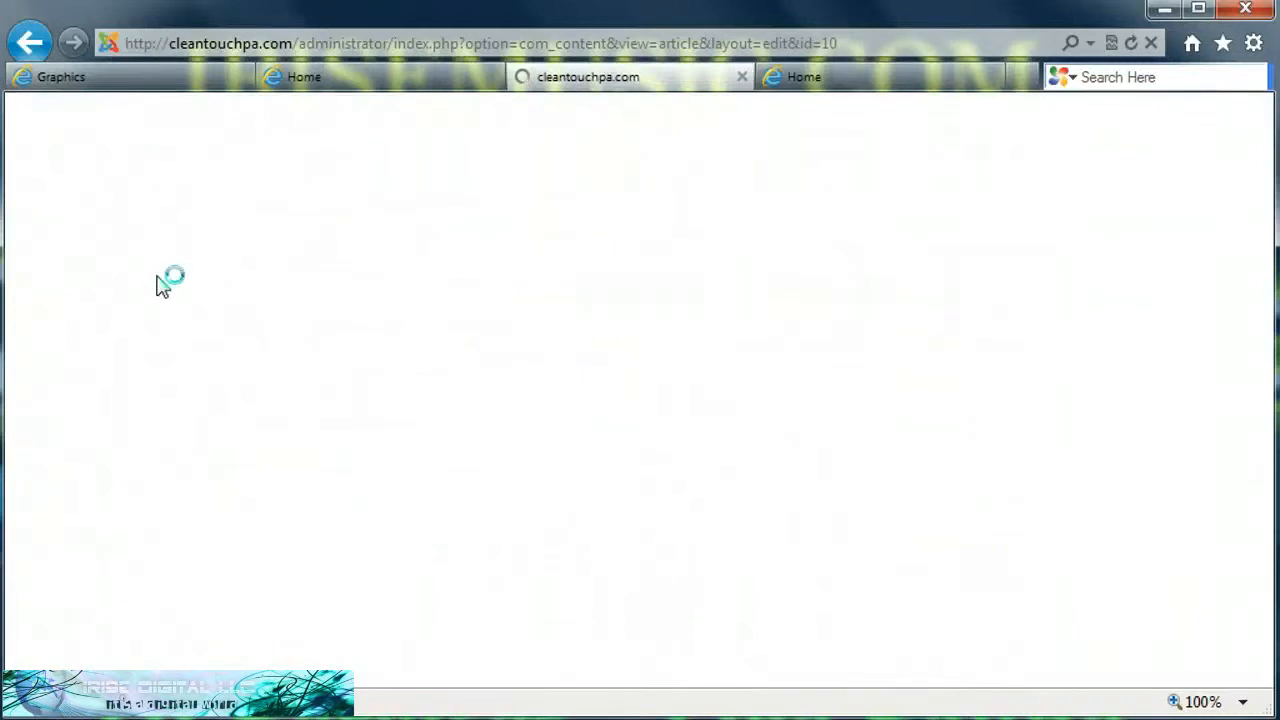
pyautogui.click(197, 287)
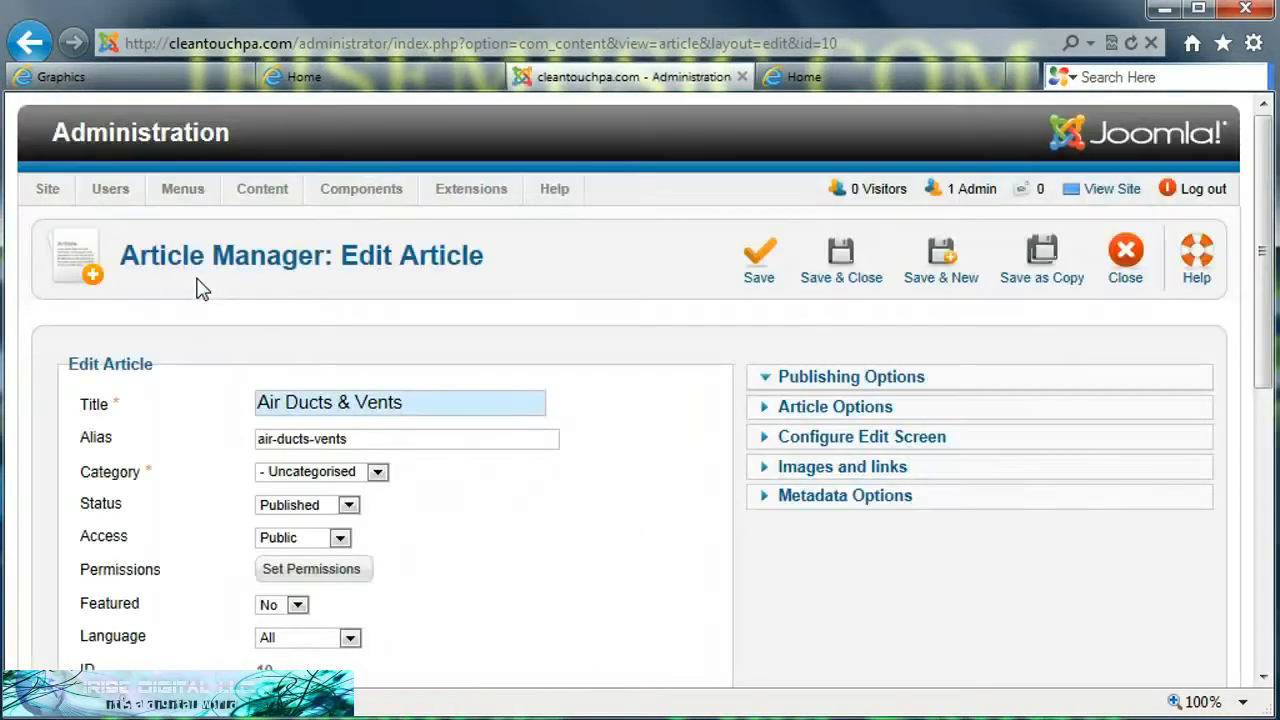
pyautogui.click(1262, 265)
pyautogui.moveTo(1262, 265); pyautogui.dragTo(1252, 407)
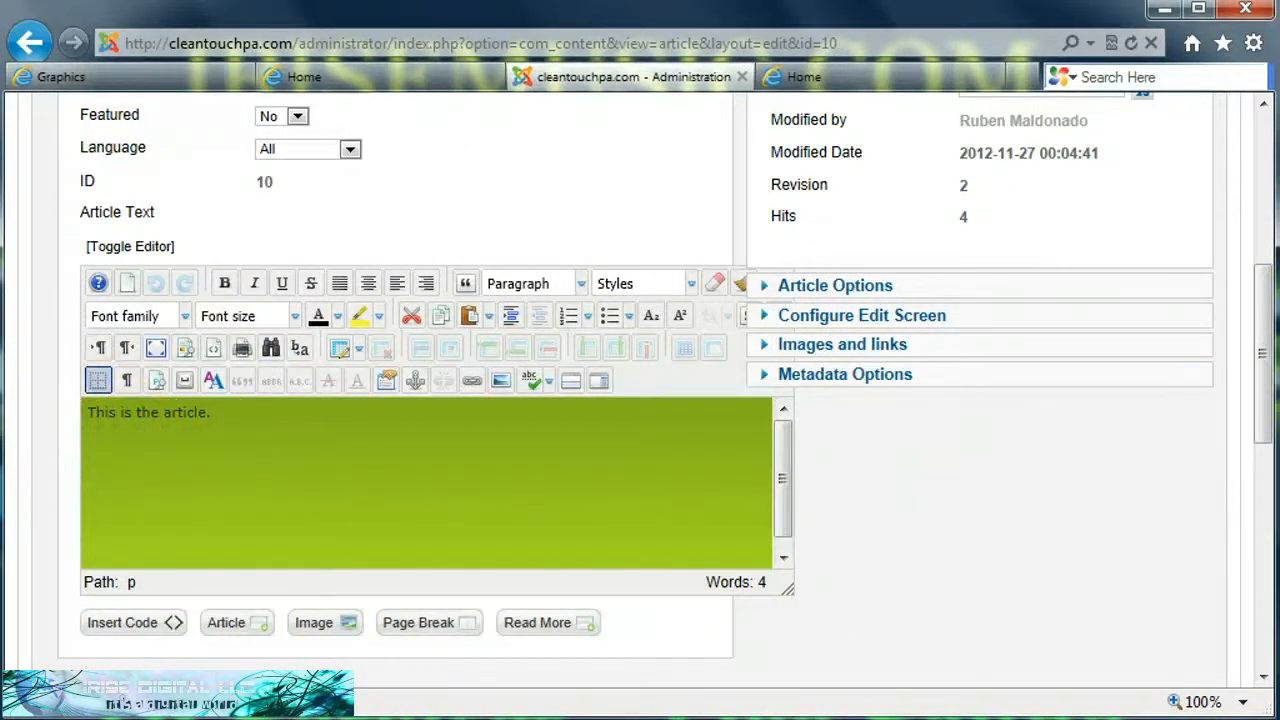
pyautogui.moveTo(1250, 390); pyautogui.dragTo(1248, 366)
pyautogui.moveTo(1273, 295); pyautogui.dragTo(1270, 188)
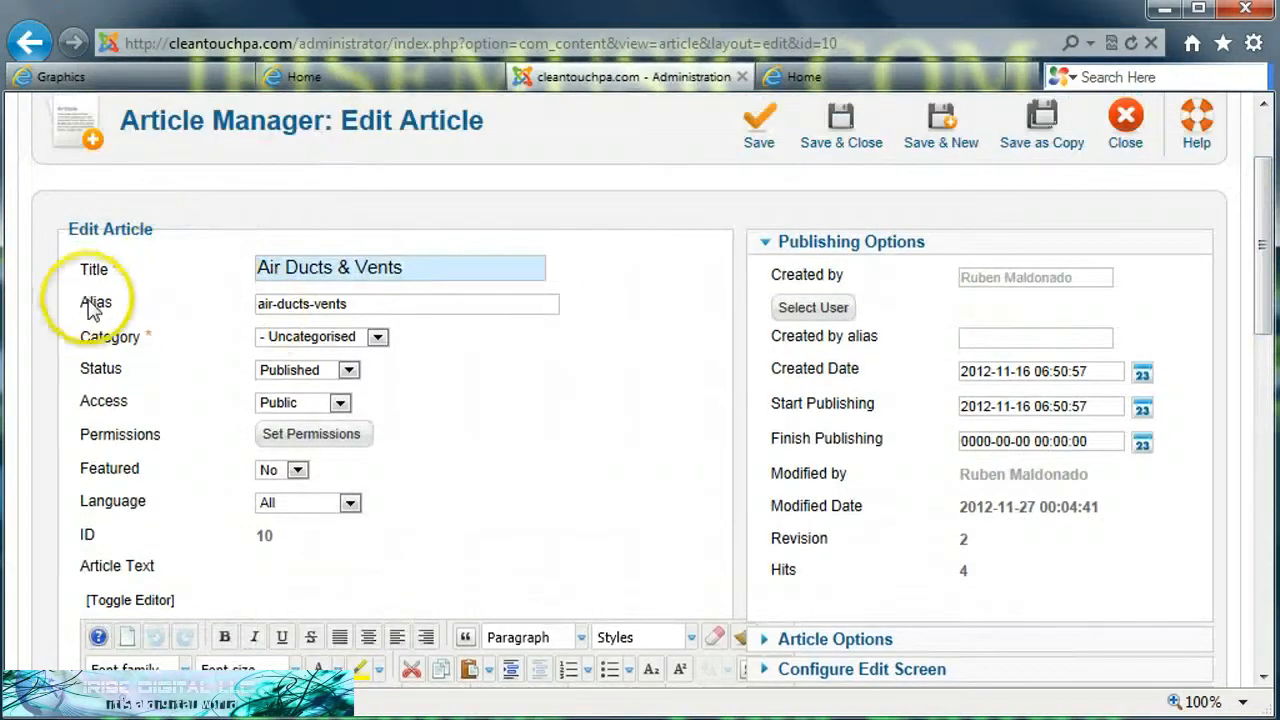
pyautogui.moveTo(128, 313)
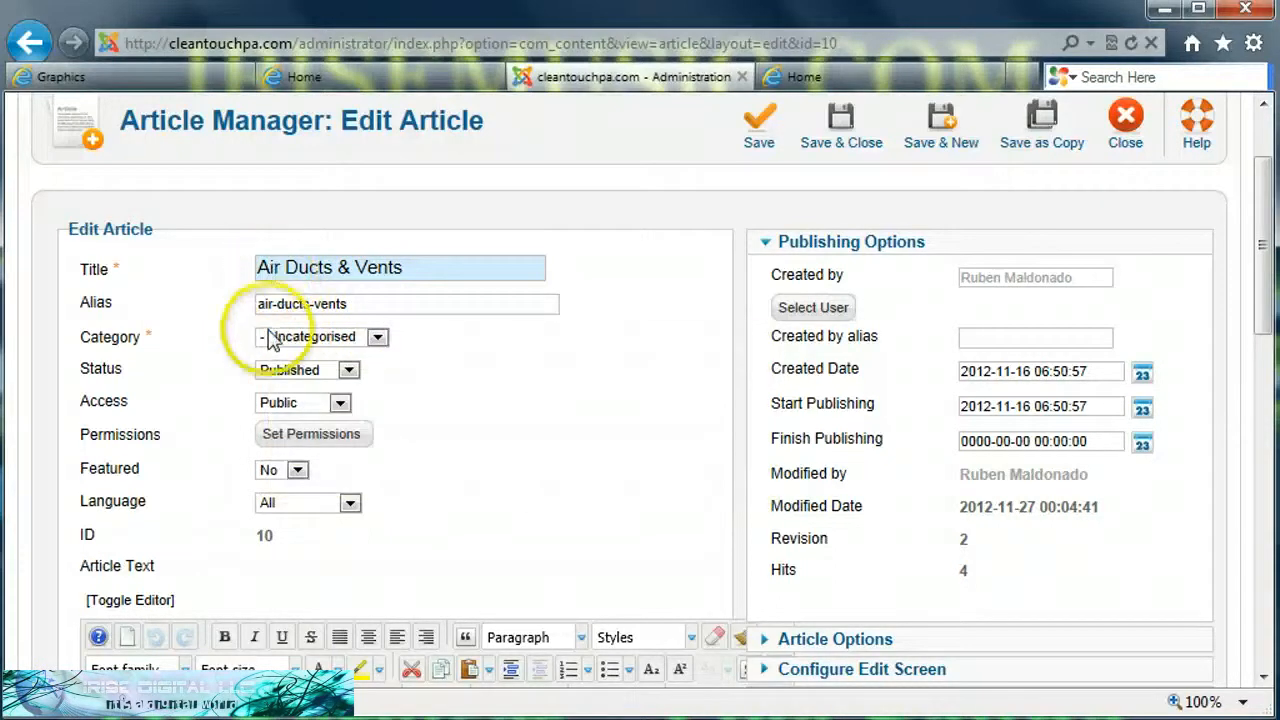
pyautogui.click(378, 338)
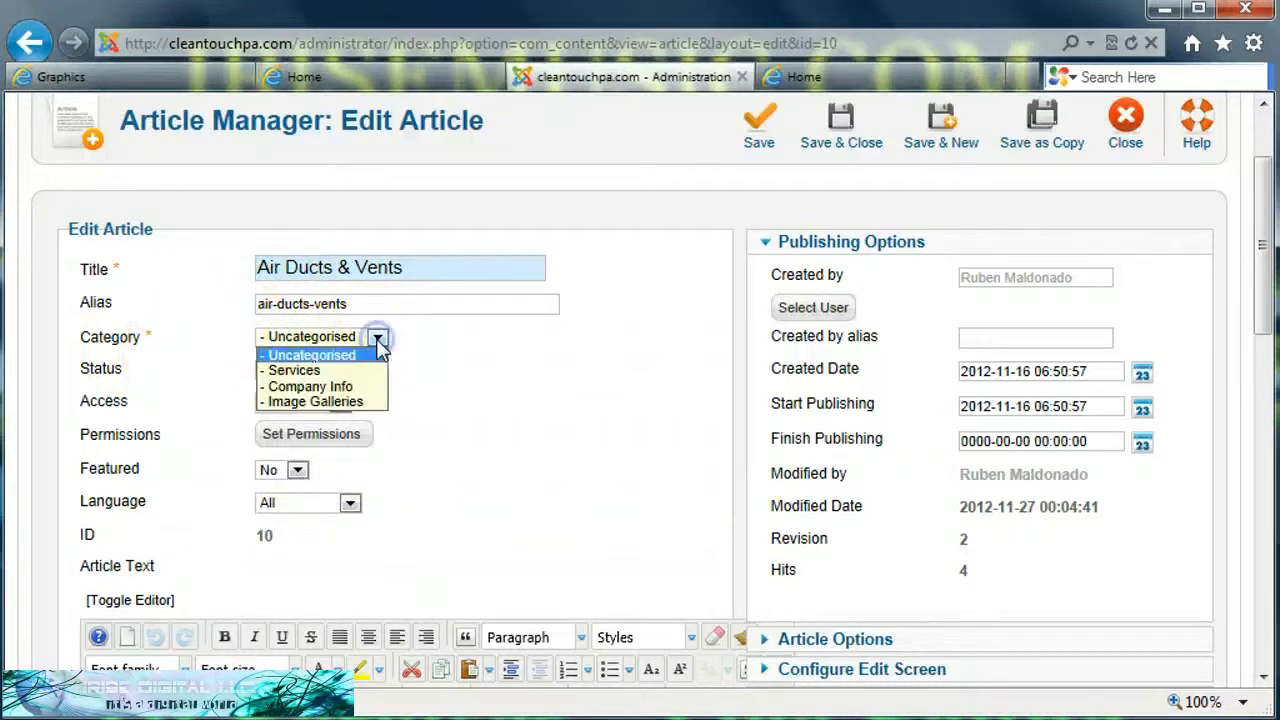
pyautogui.click(303, 372)
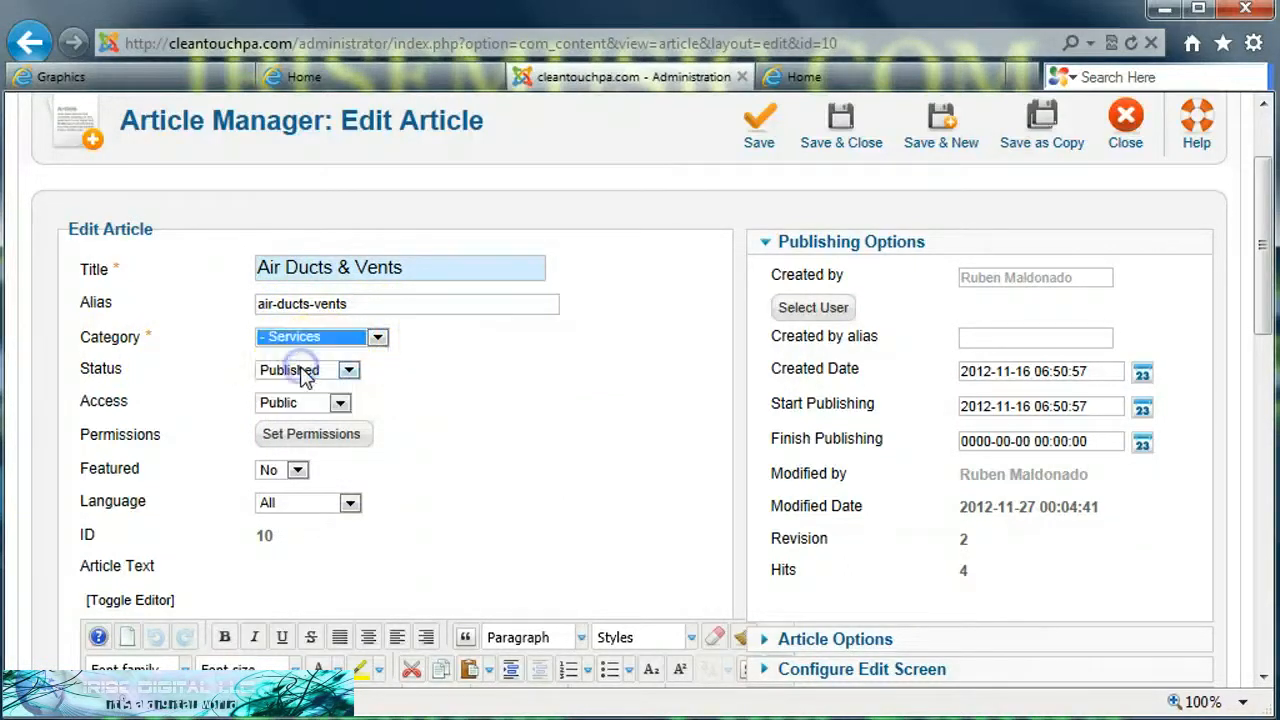
pyautogui.click(838, 133)
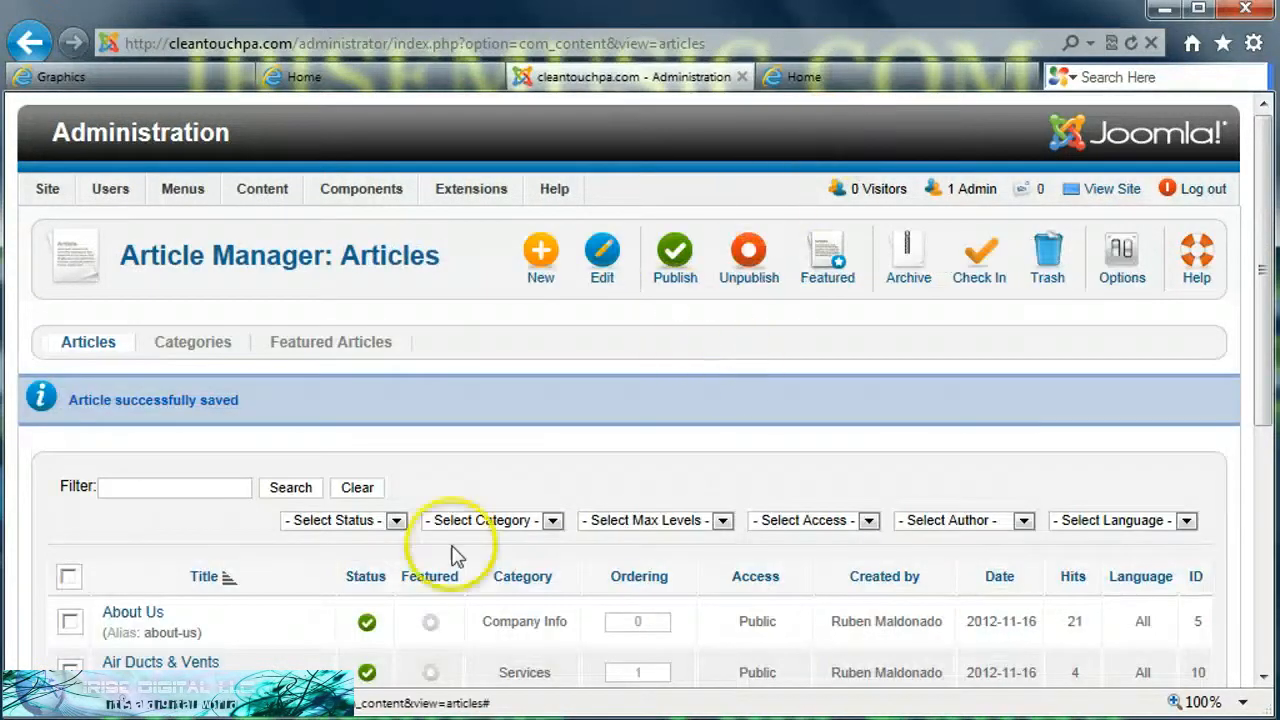
# Step: Open the Carpet Cleaning article, set its category to Services, and save and close it
pyautogui.scroll(-3, 445, 452)
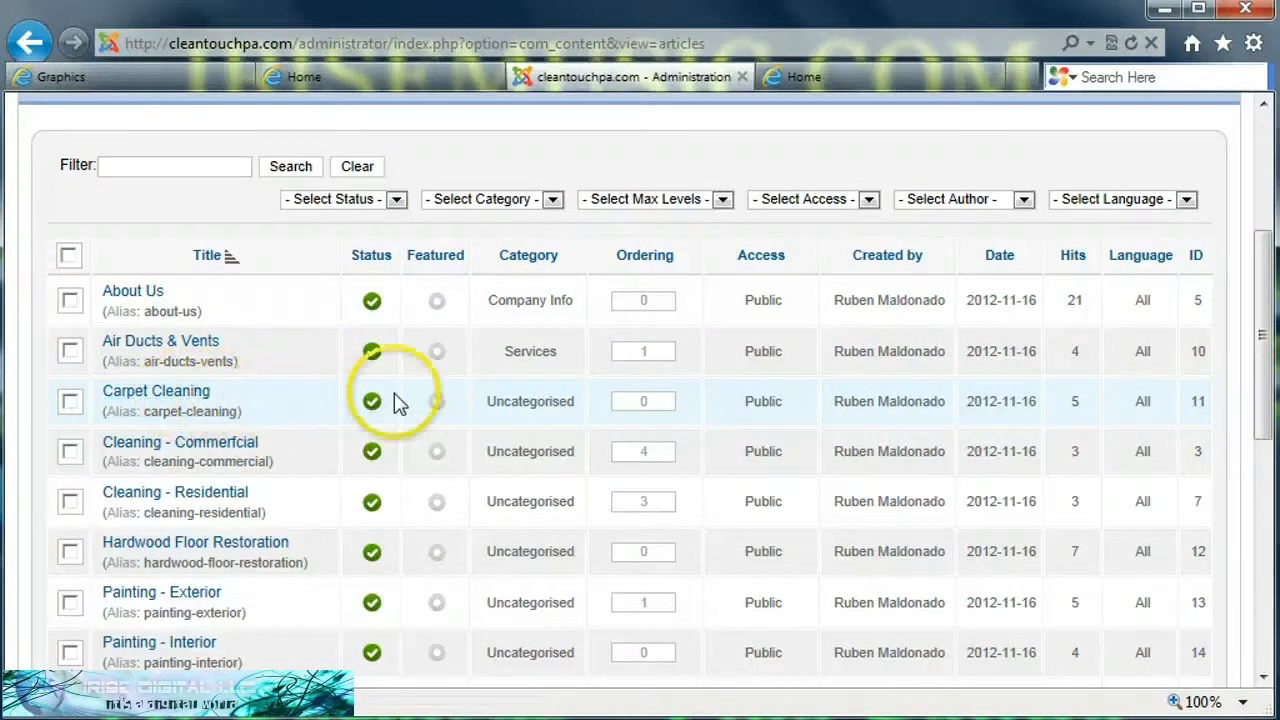
pyautogui.click(173, 398)
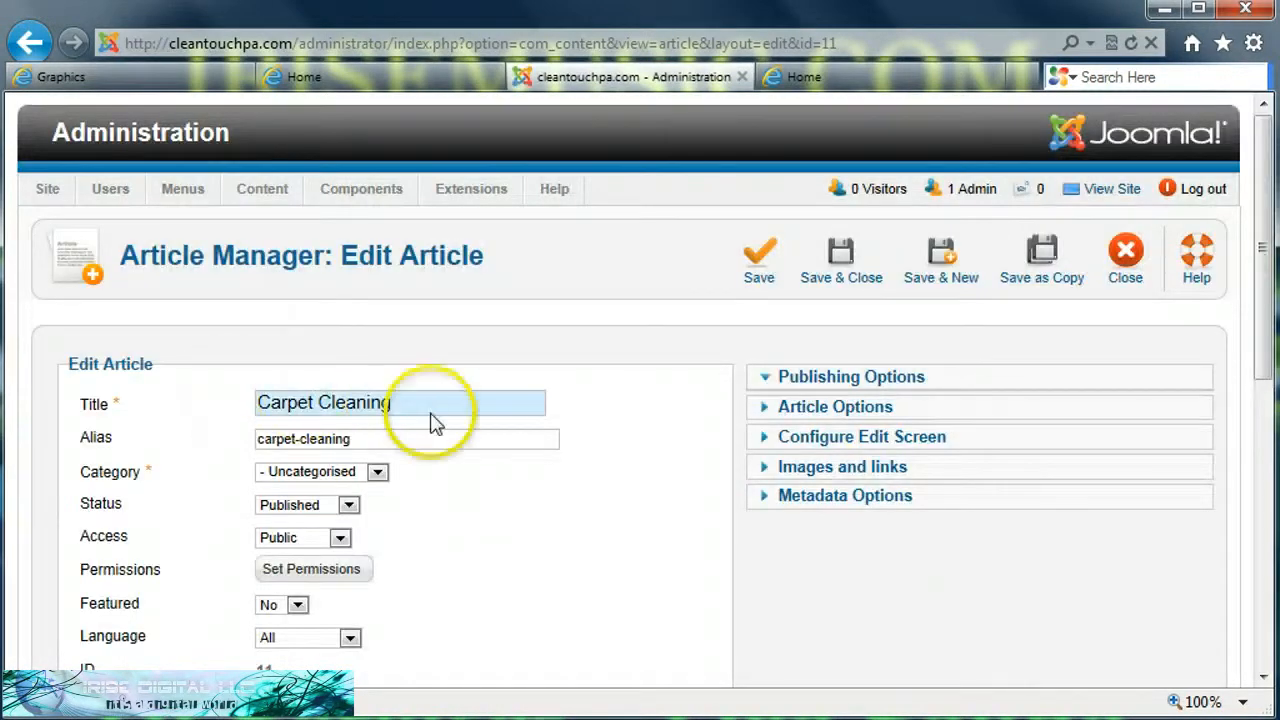
pyautogui.click(377, 472)
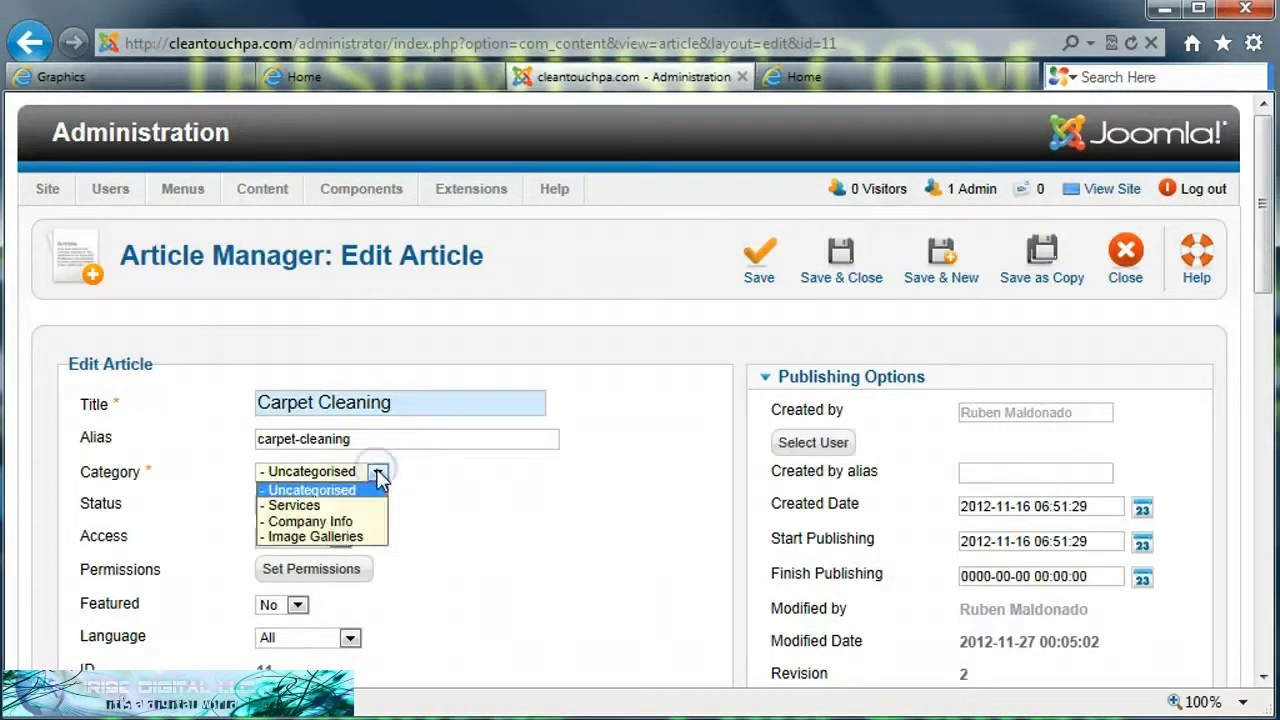
pyautogui.click(295, 506)
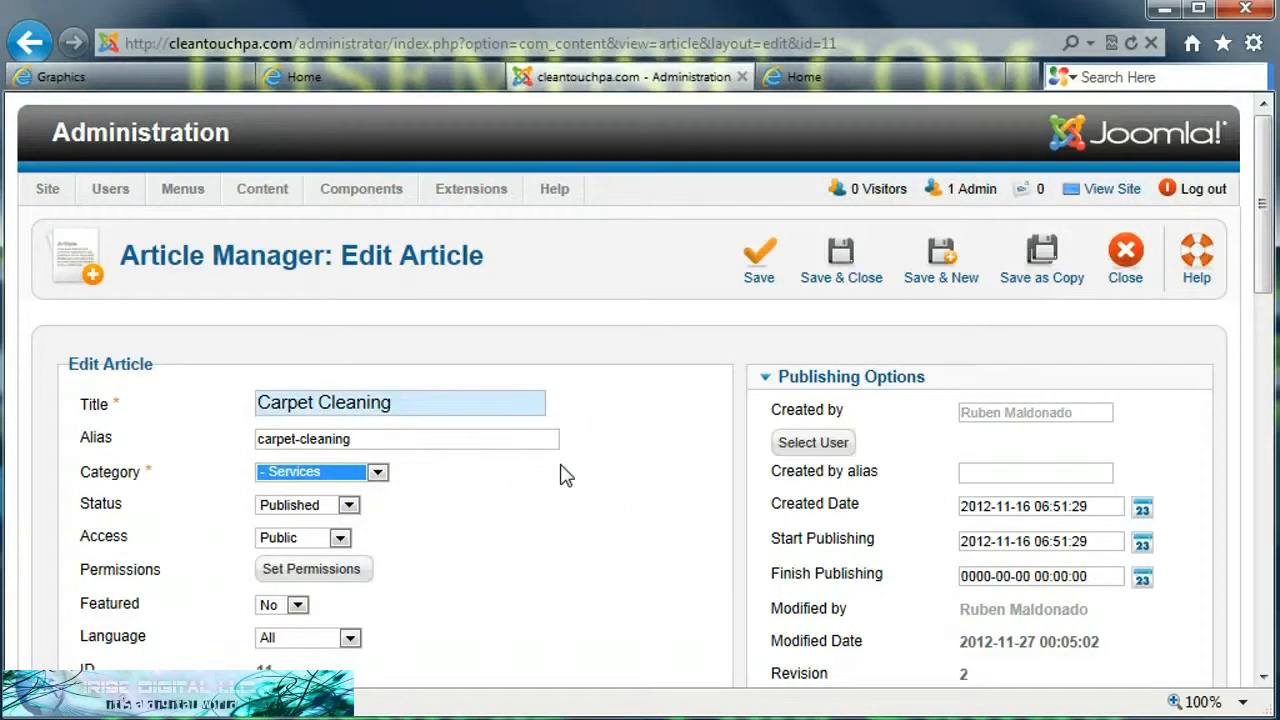
pyautogui.middleClick(565, 545)
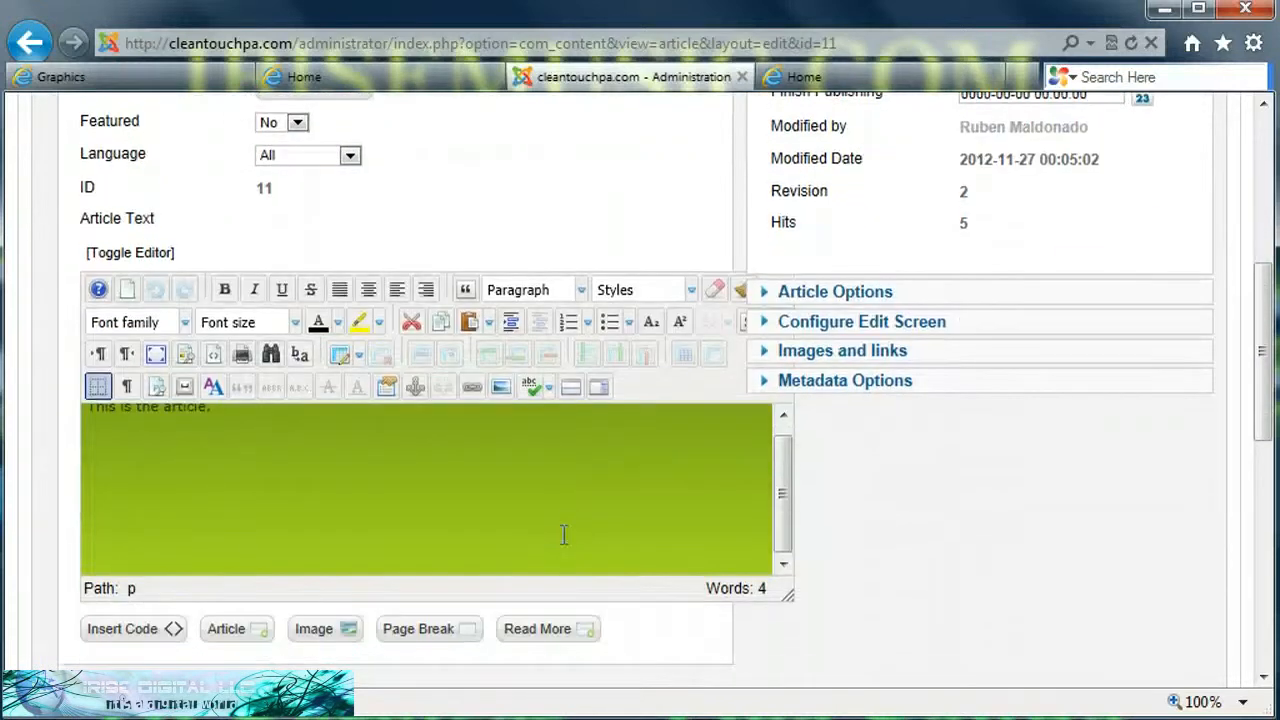
pyautogui.click(231, 469)
pyautogui.middleClick(570, 218)
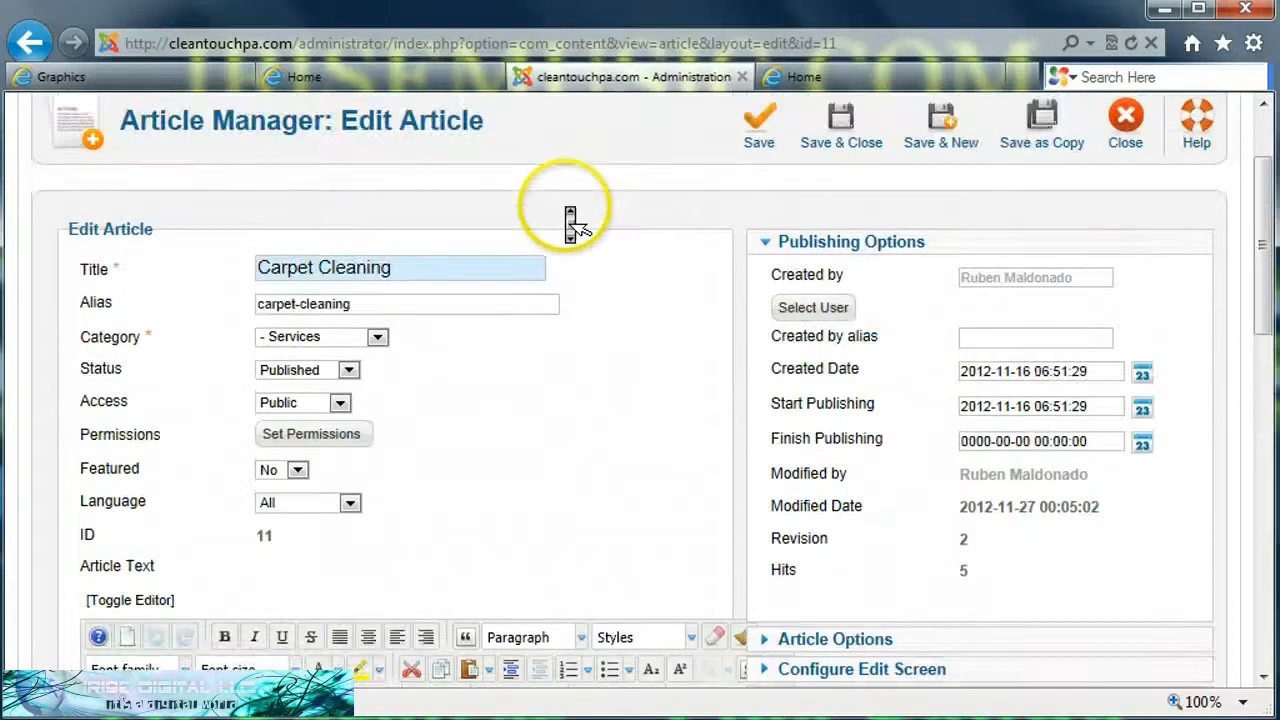
pyautogui.click(565, 206)
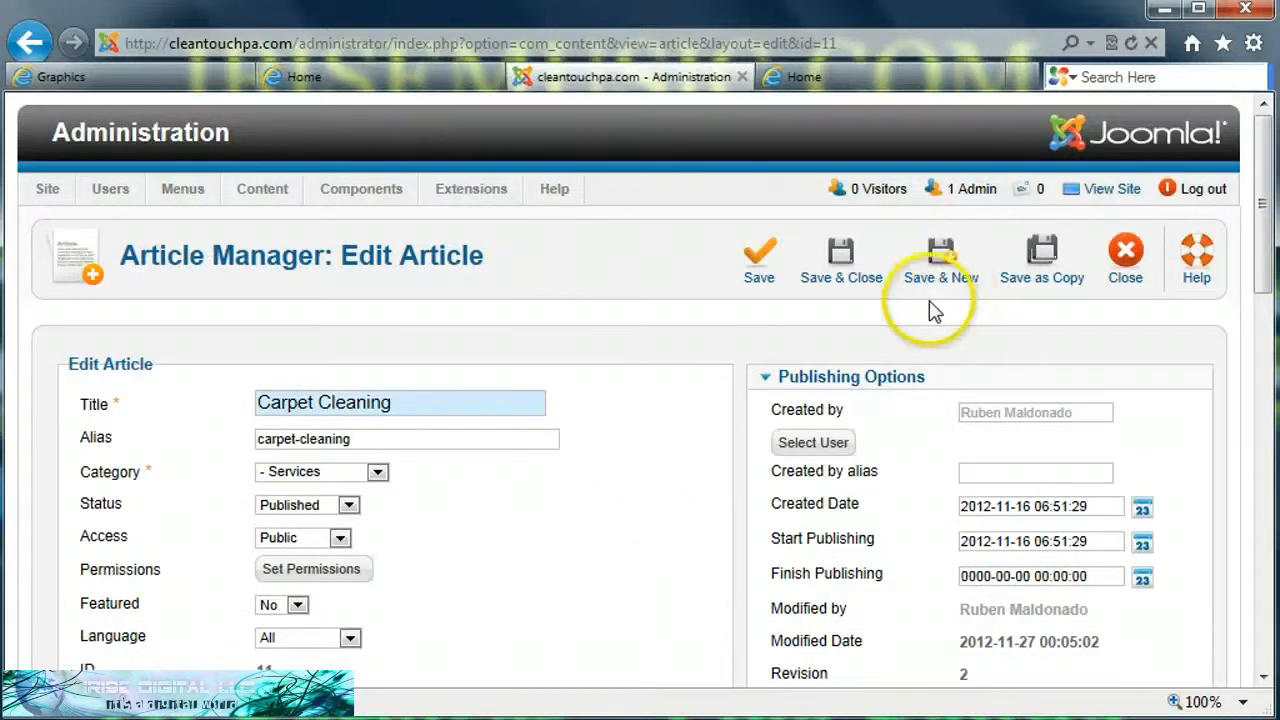
pyautogui.click(846, 262)
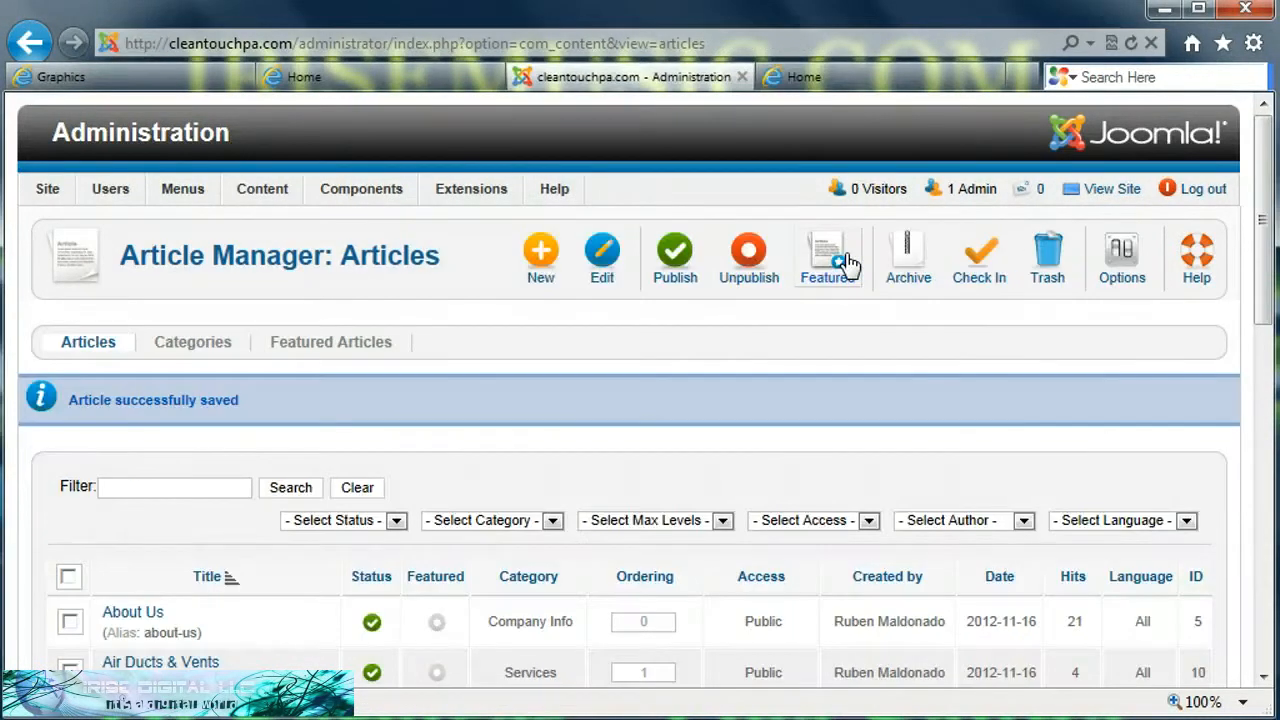
# Step: Scroll through the article list to check each article's category
pyautogui.middleClick(310, 528)
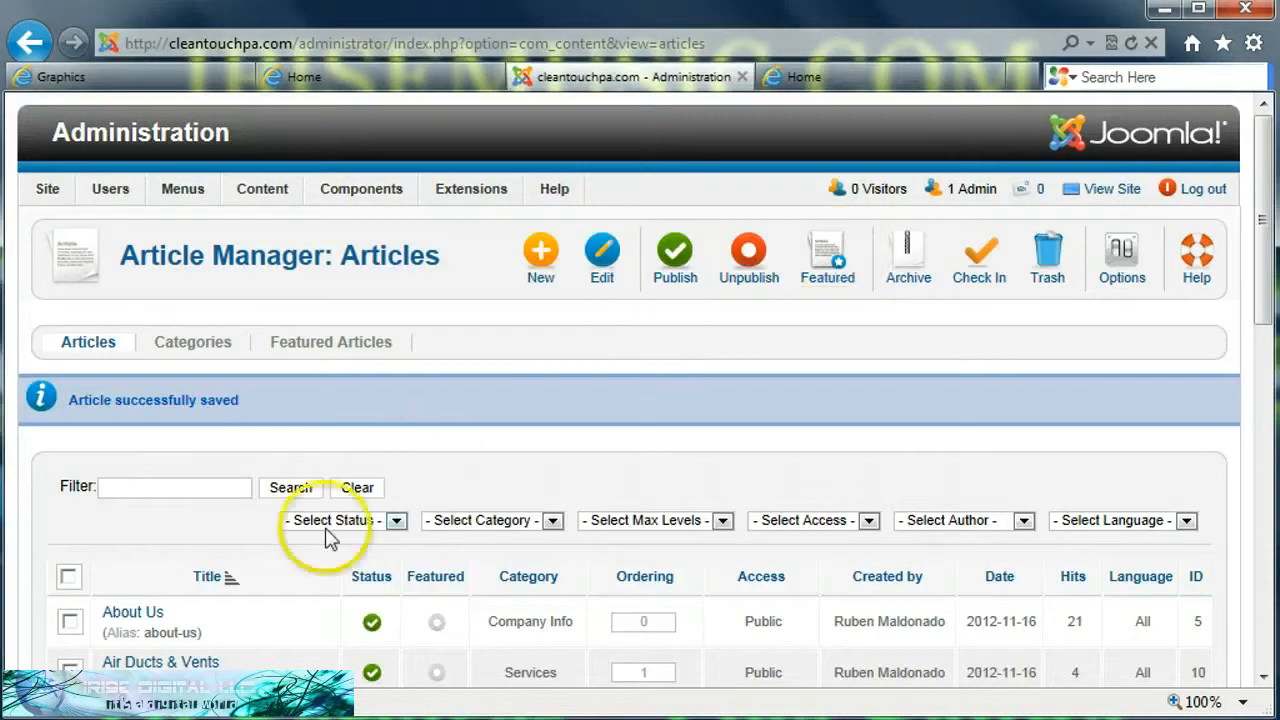
pyautogui.scroll(-3, 312, 526)
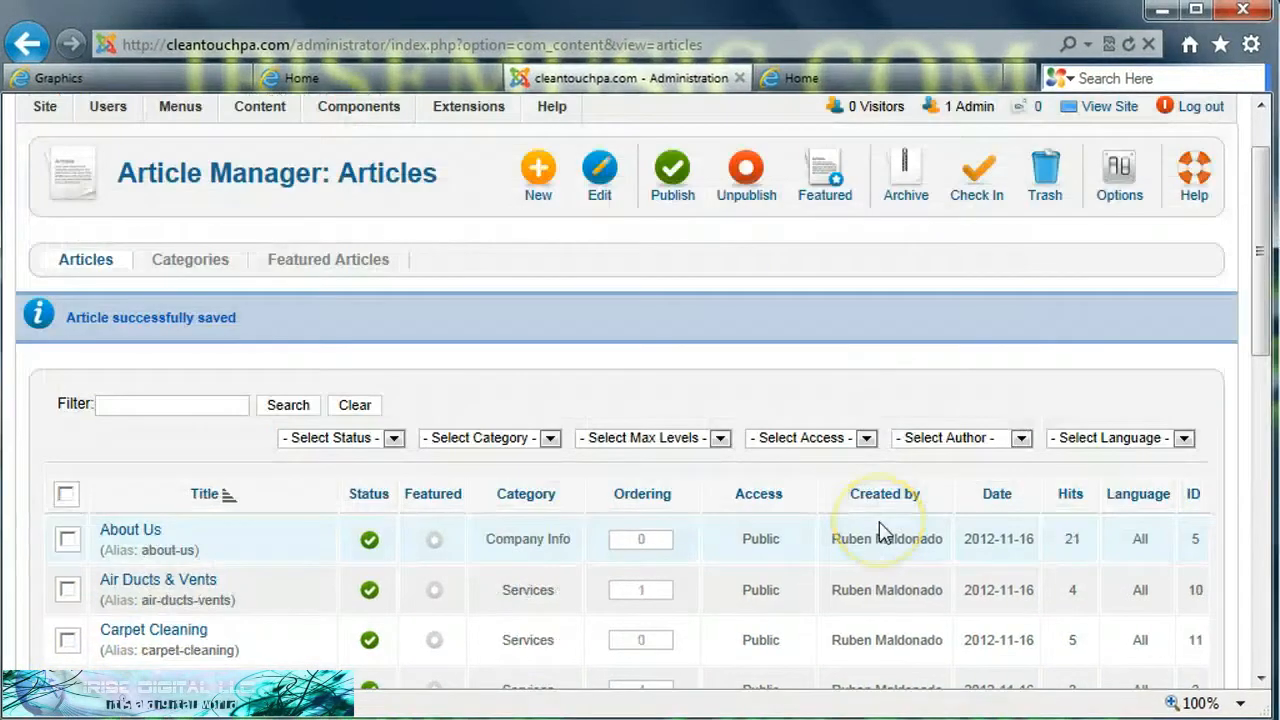
pyautogui.scroll(-4, 879, 530)
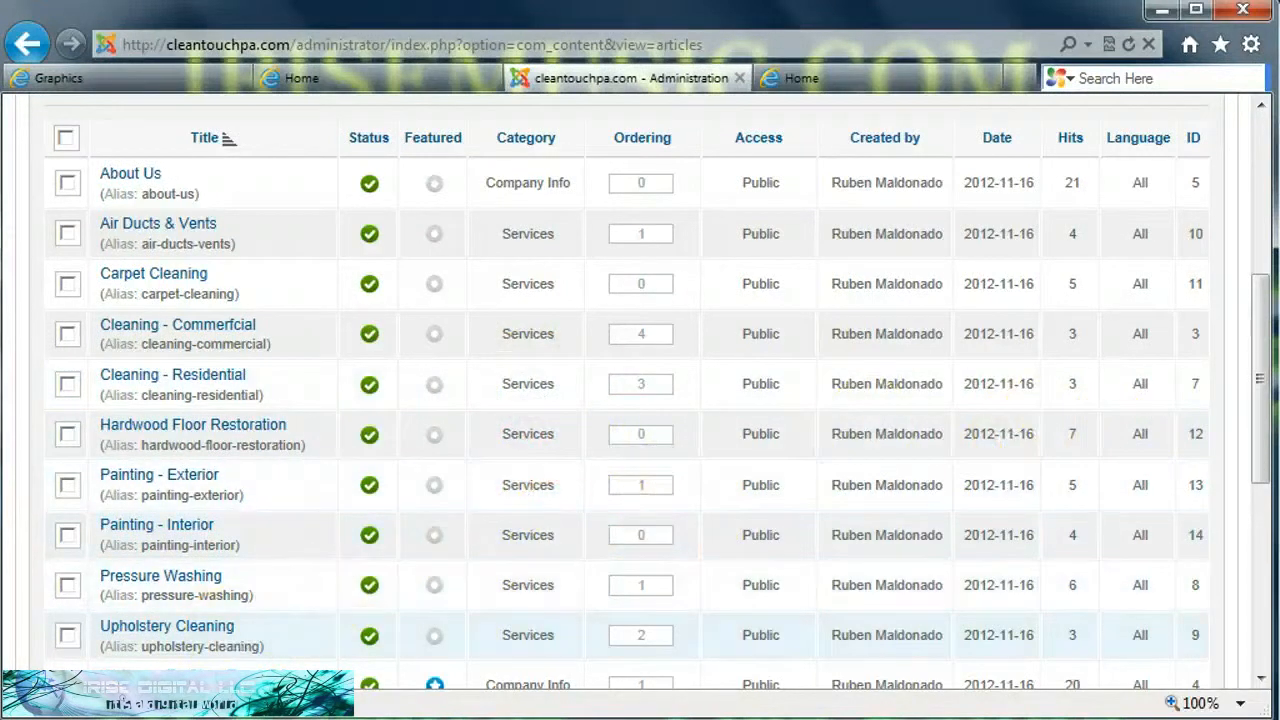
pyautogui.scroll(4, 640, 400)
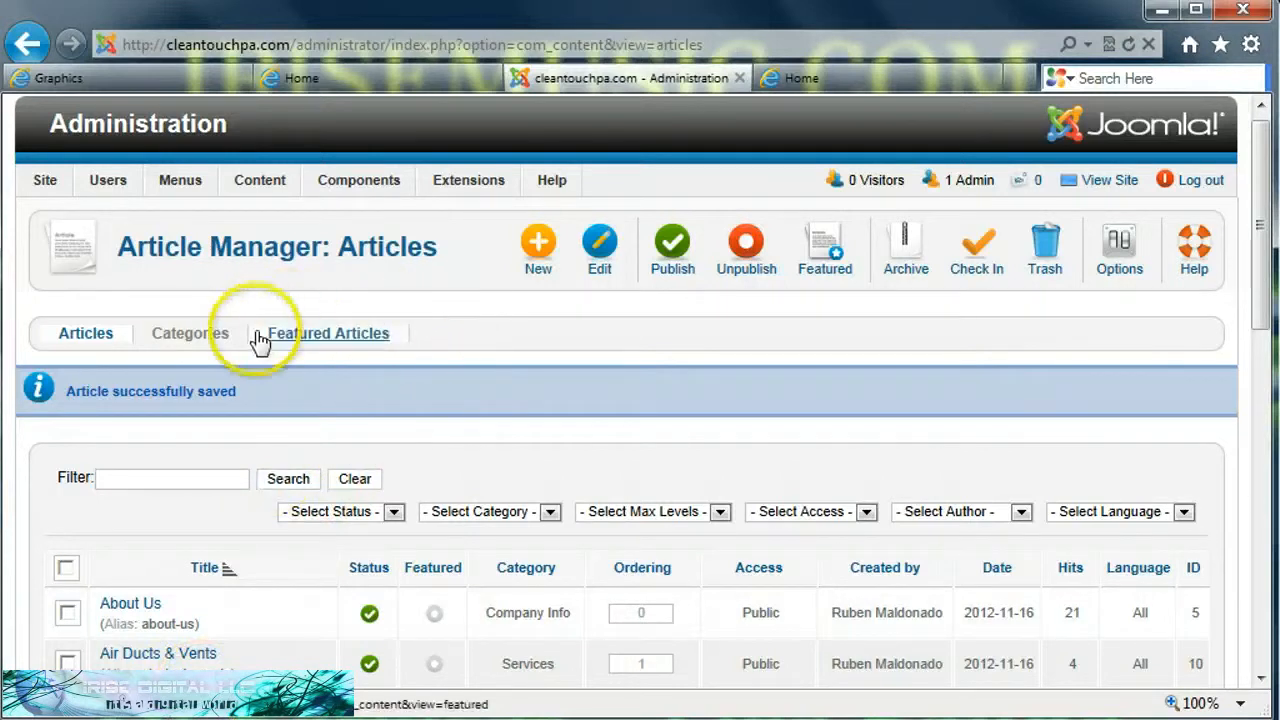
# Step: Open the Menu Manager and display the Main Menu's menu items
pyautogui.click(183, 190)
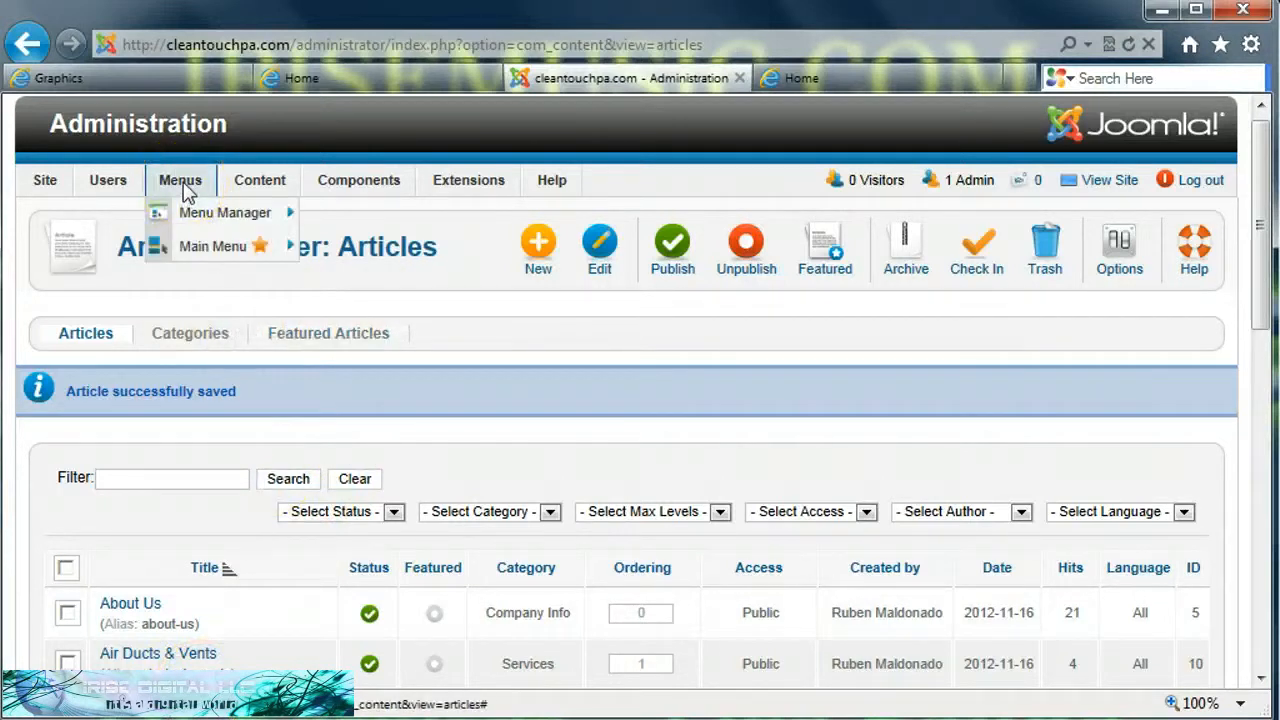
pyautogui.click(200, 213)
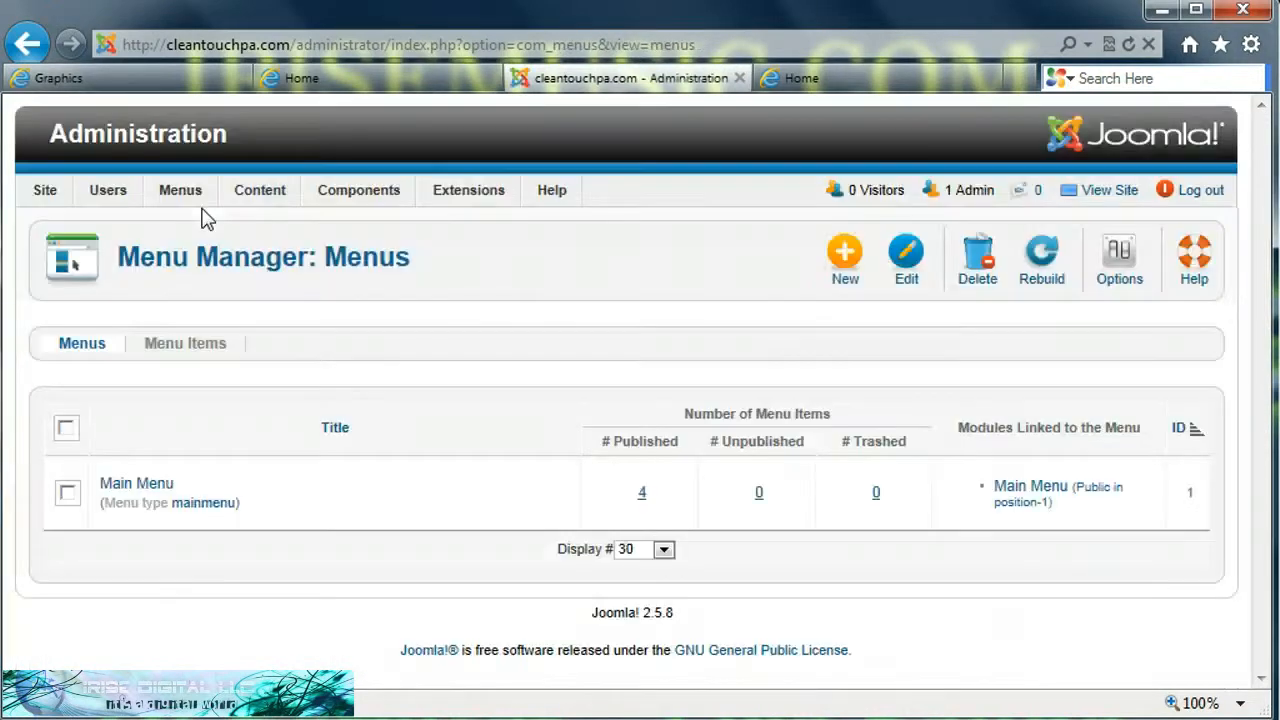
pyautogui.click(140, 485)
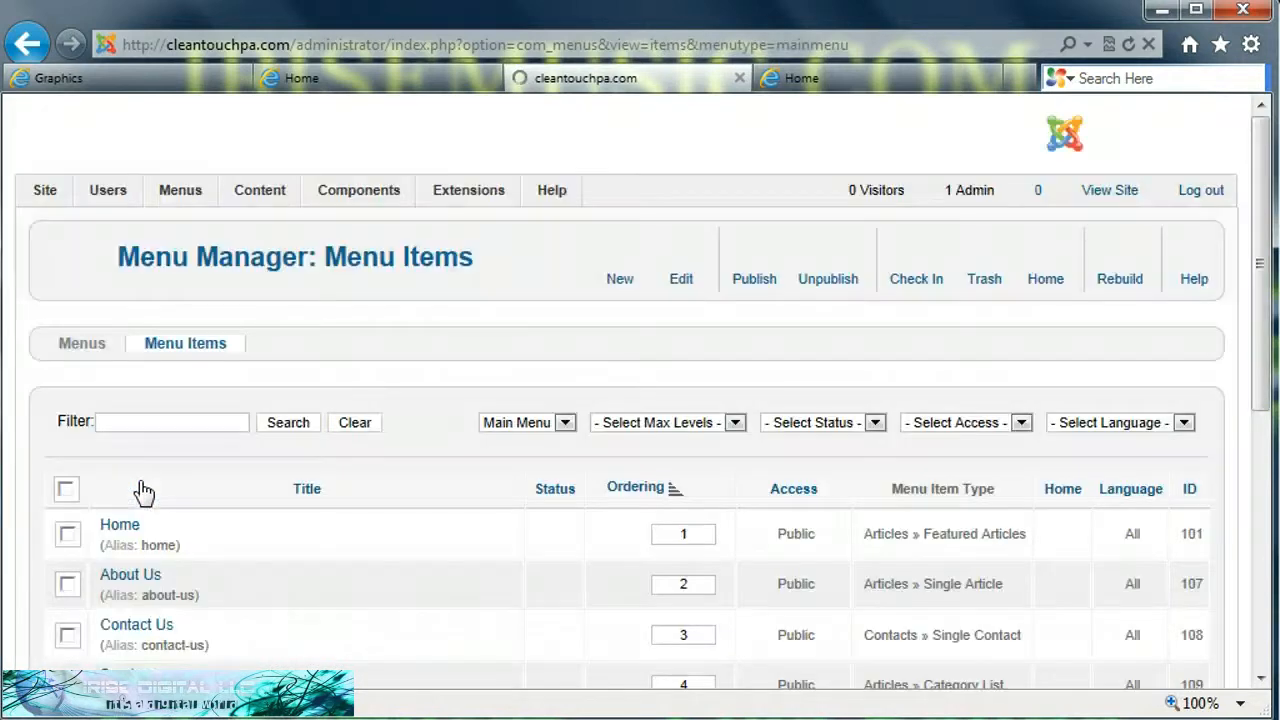
pyautogui.click(220, 482)
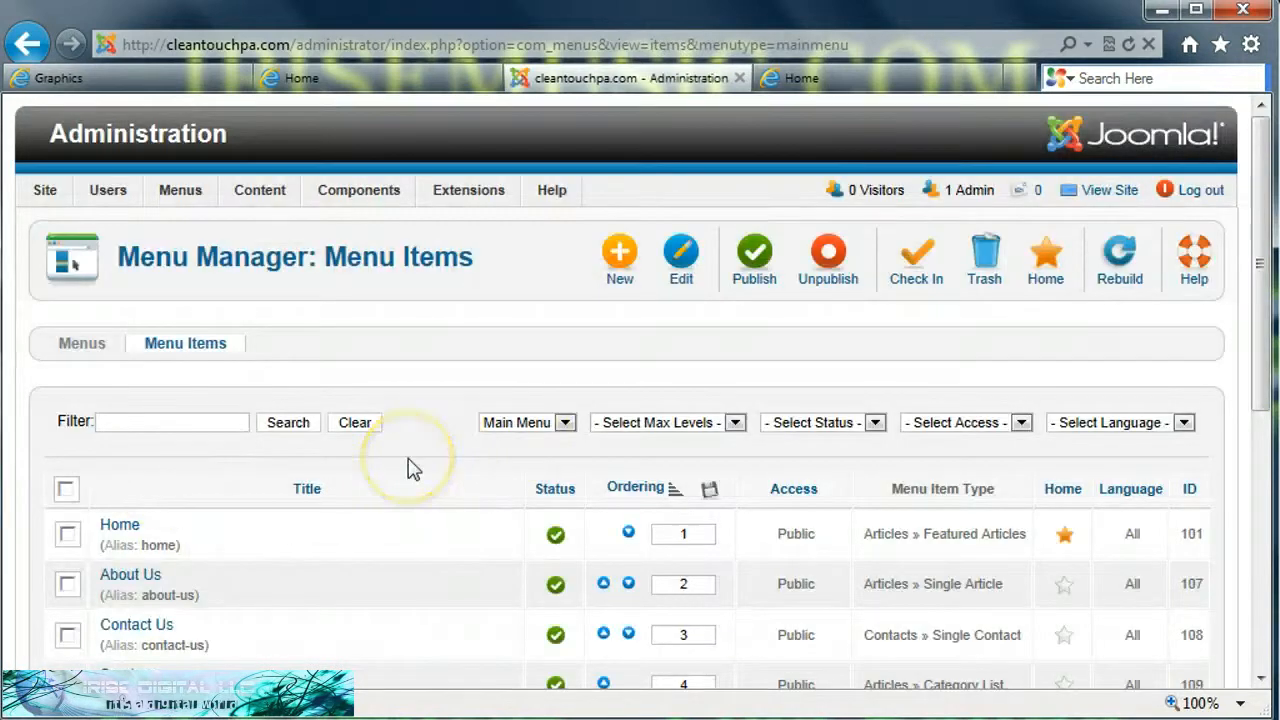
# Step: Trash the existing Services menu item from the Main Menu
pyautogui.scroll(-5, 414, 470)
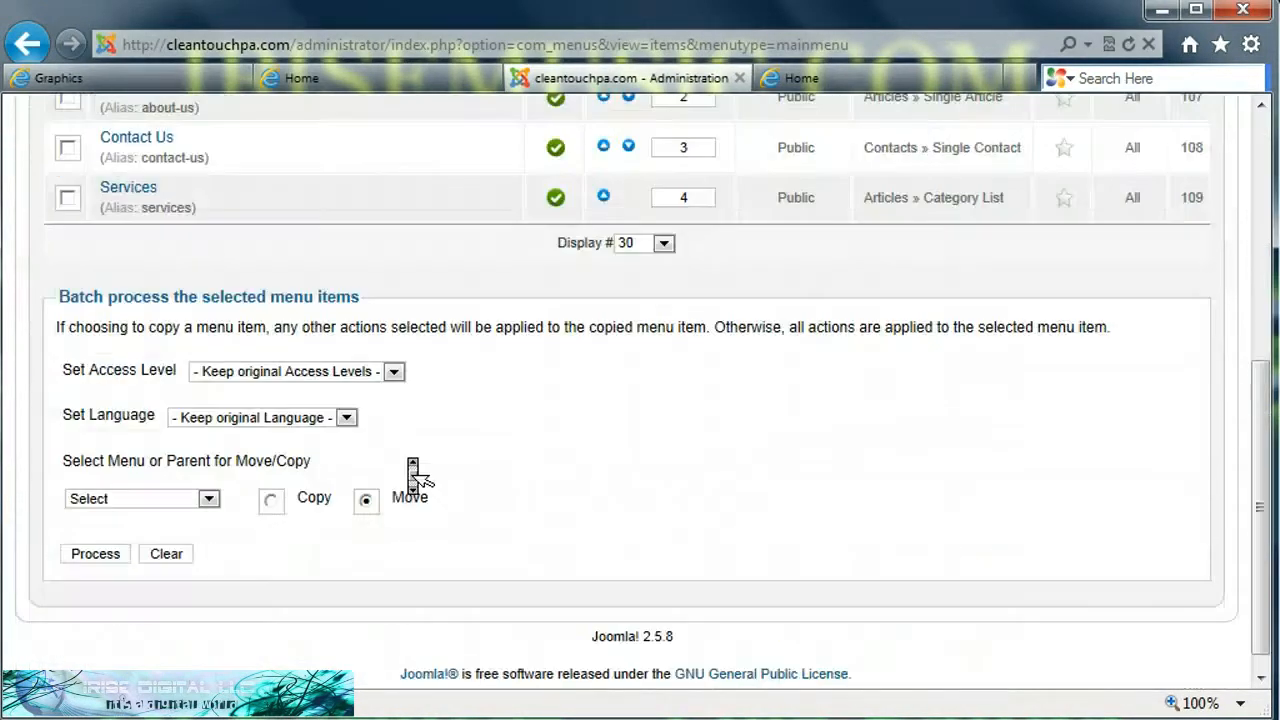
pyautogui.scroll(3, 414, 470)
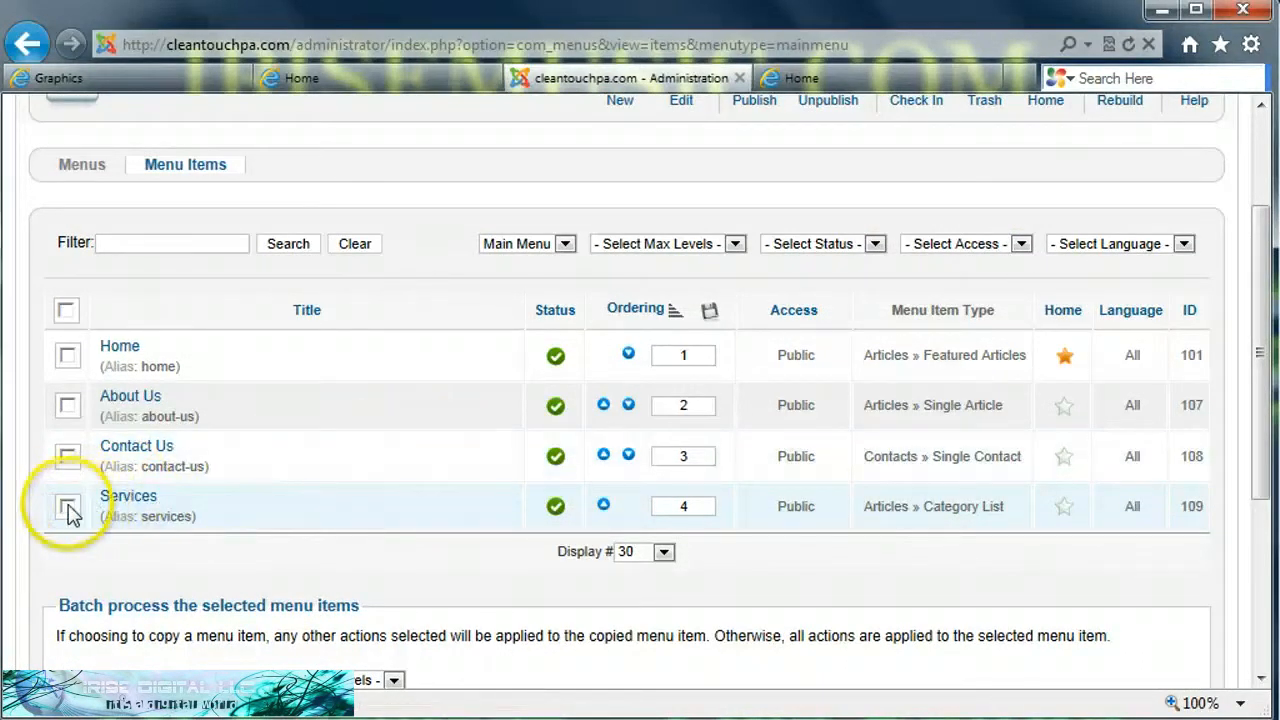
pyautogui.click(67, 508)
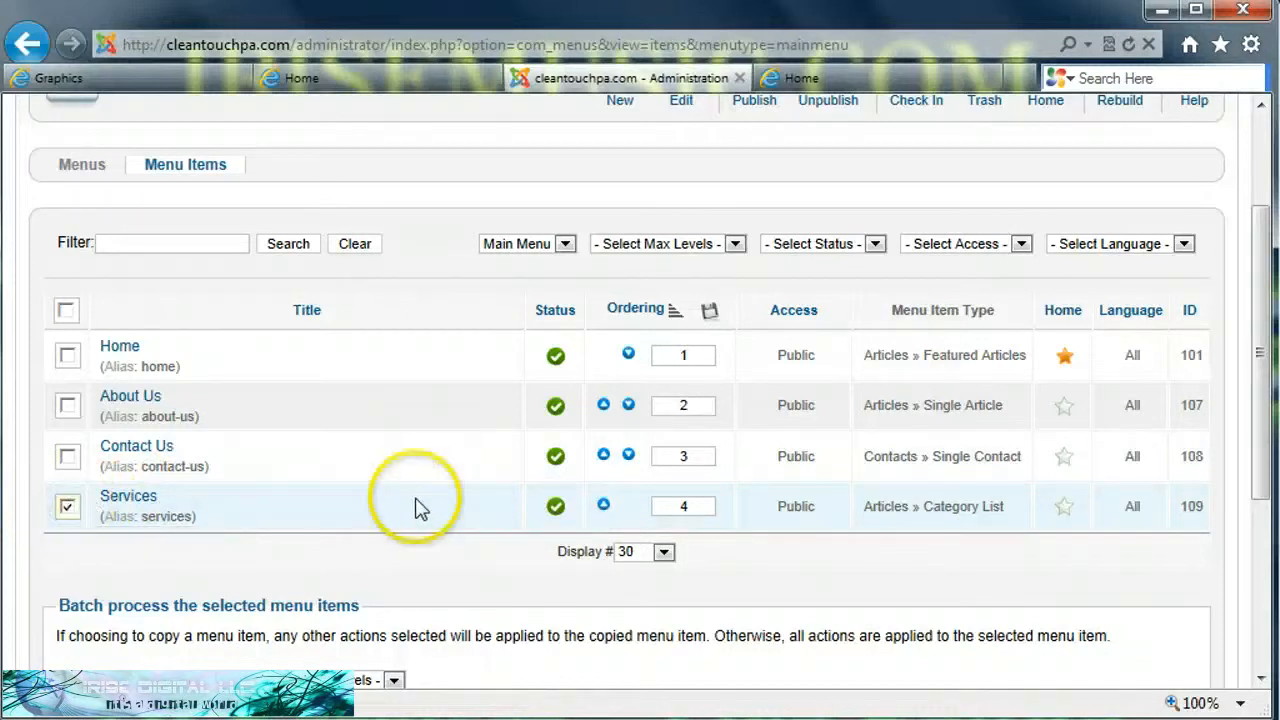
pyautogui.scroll(3, 416, 508)
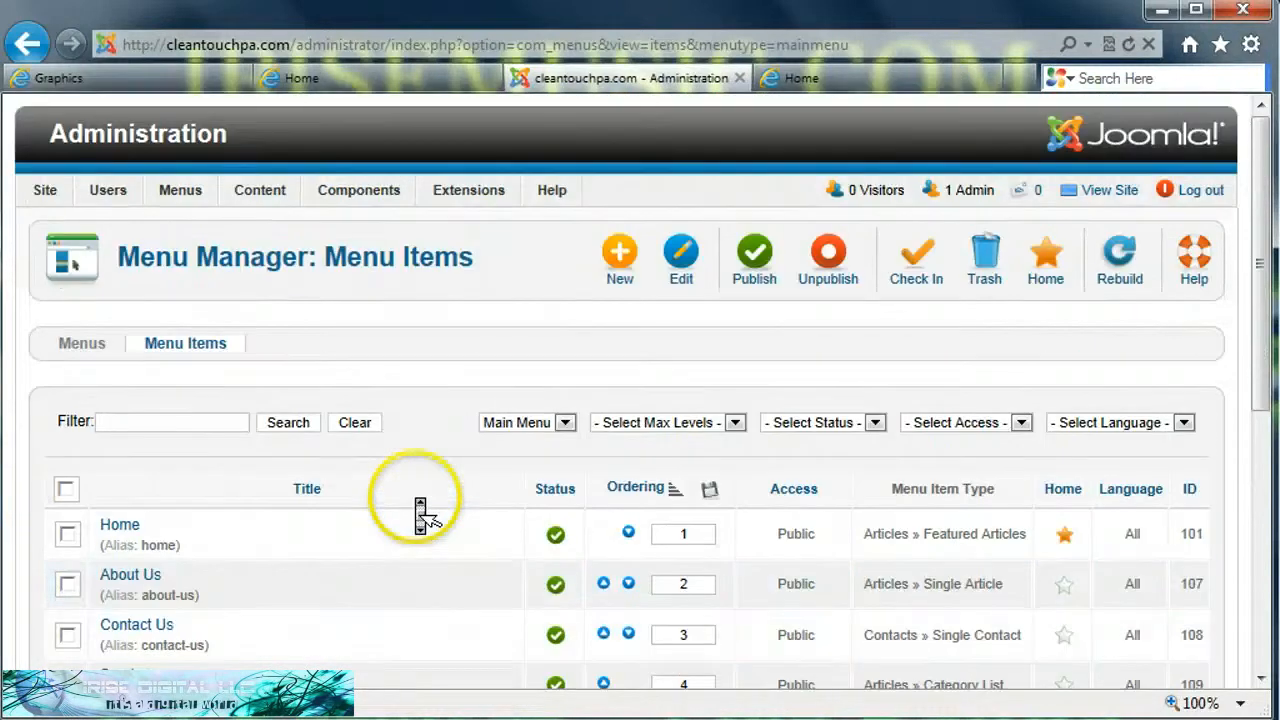
pyautogui.click(985, 270)
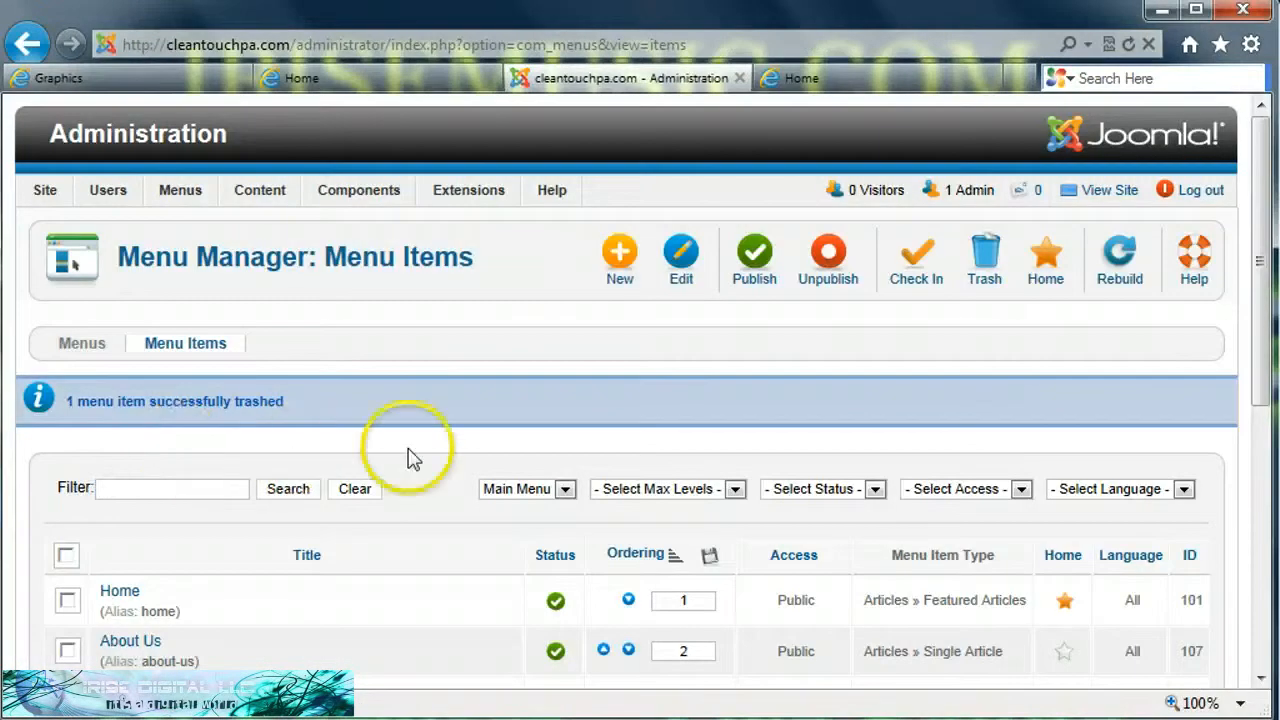
# Step: Start a new Main Menu item and set its menu item type to Articles Category List
pyautogui.scroll(-3, 452, 462)
pyautogui.scroll(-2, 452, 462)
pyautogui.scroll(3, 452, 462)
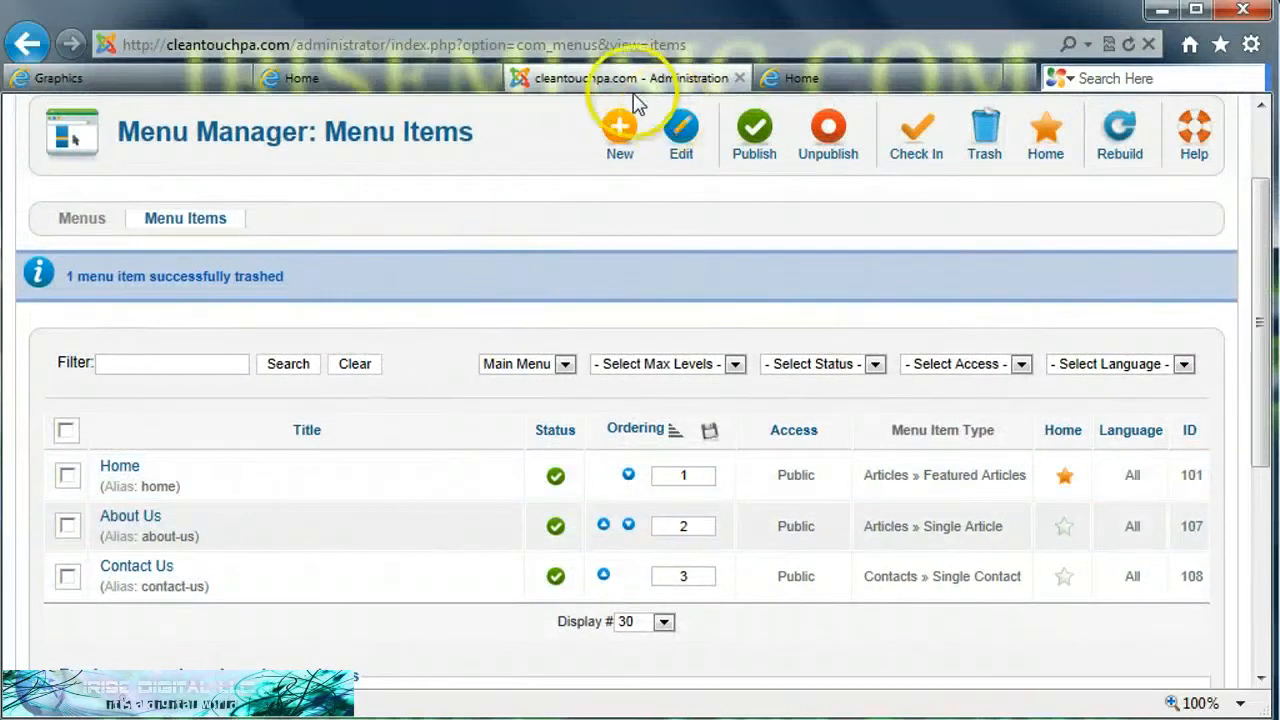
pyautogui.click(617, 140)
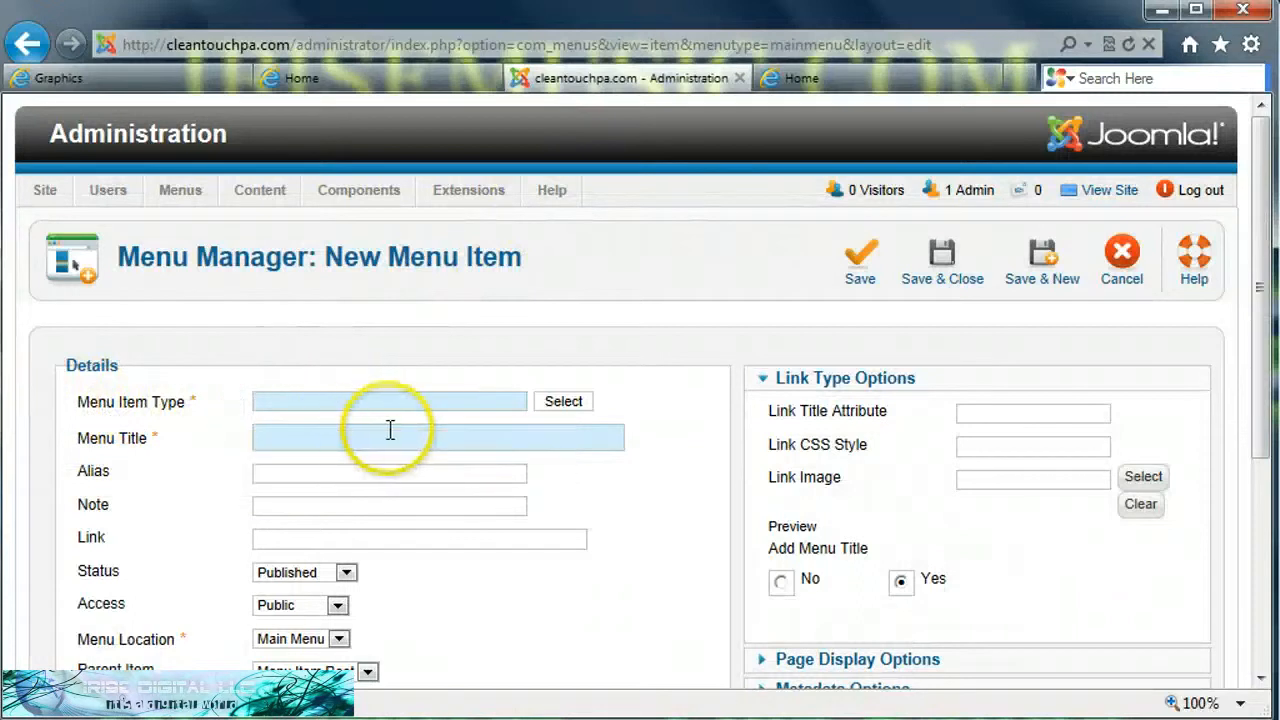
pyautogui.click(563, 402)
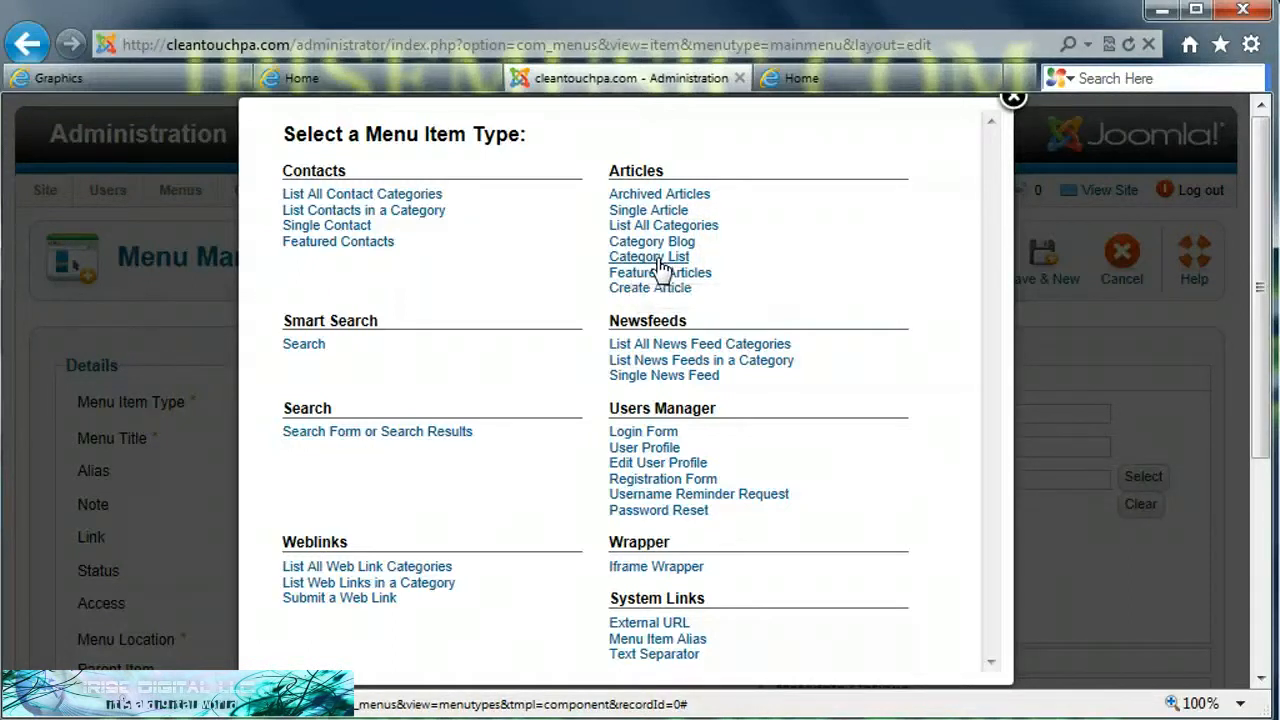
pyautogui.click(658, 259)
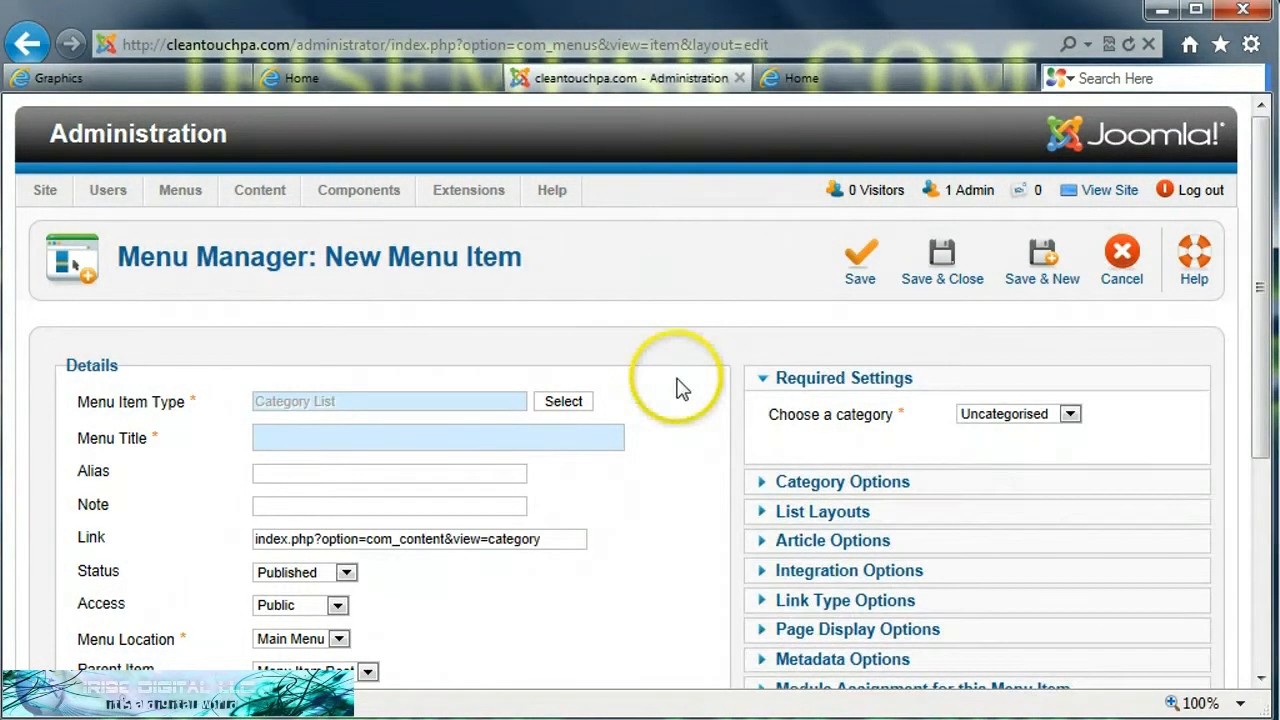
# Step: Title the new menu item Services and choose Services as its category
pyautogui.click(348, 437)
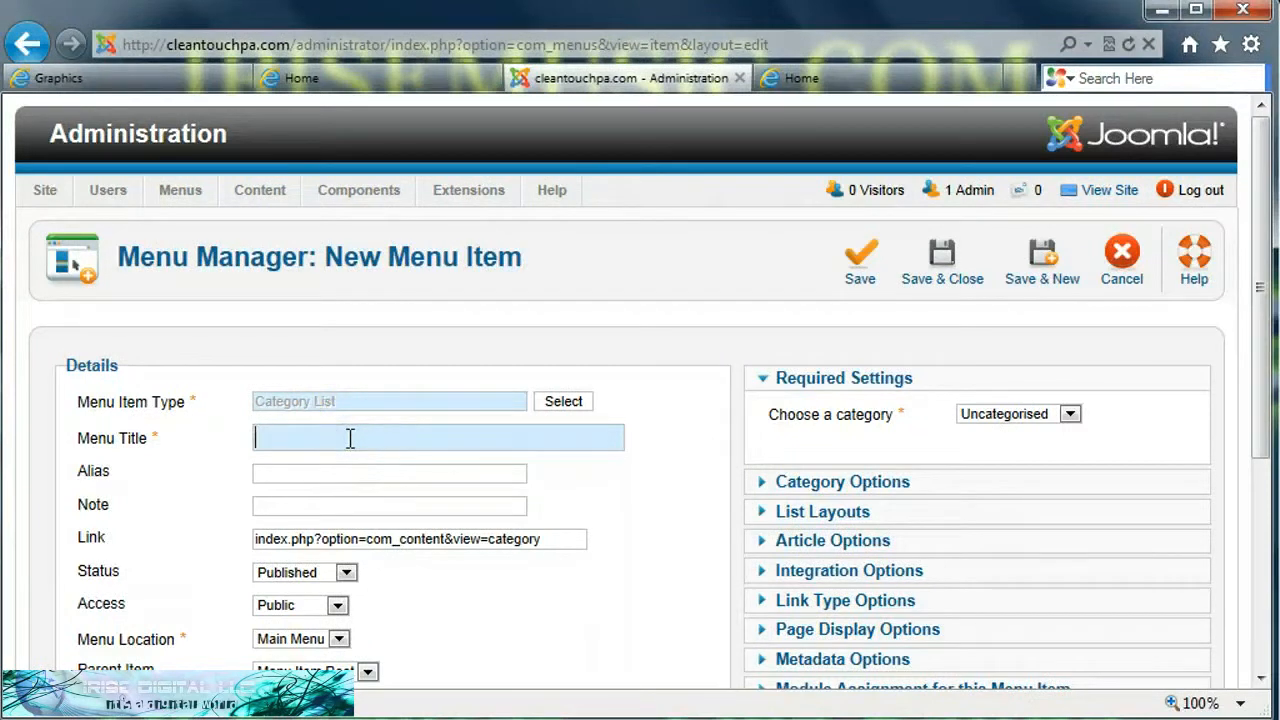
pyautogui.write('SErvices')
pyautogui.press('Left')
pyautogui.press('Left')
pyautogui.press('Left')
pyautogui.press('Left')
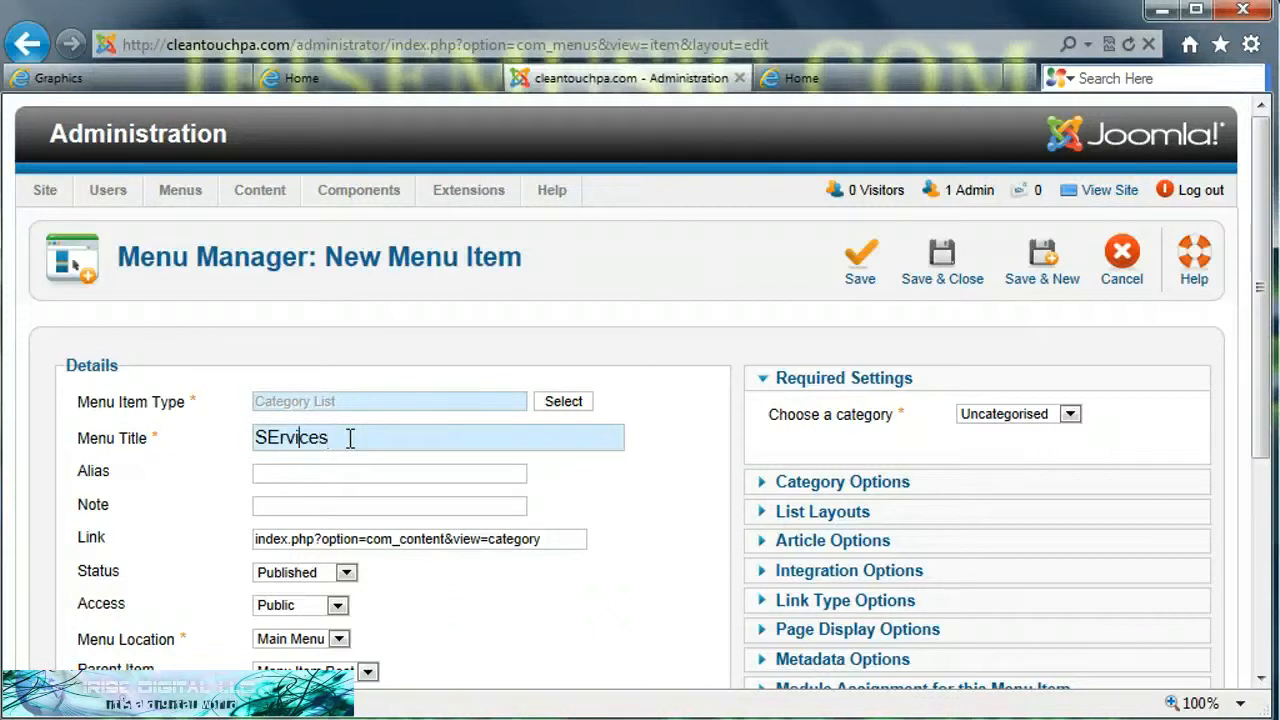
pyautogui.press('BackSpace')
pyautogui.write('e')
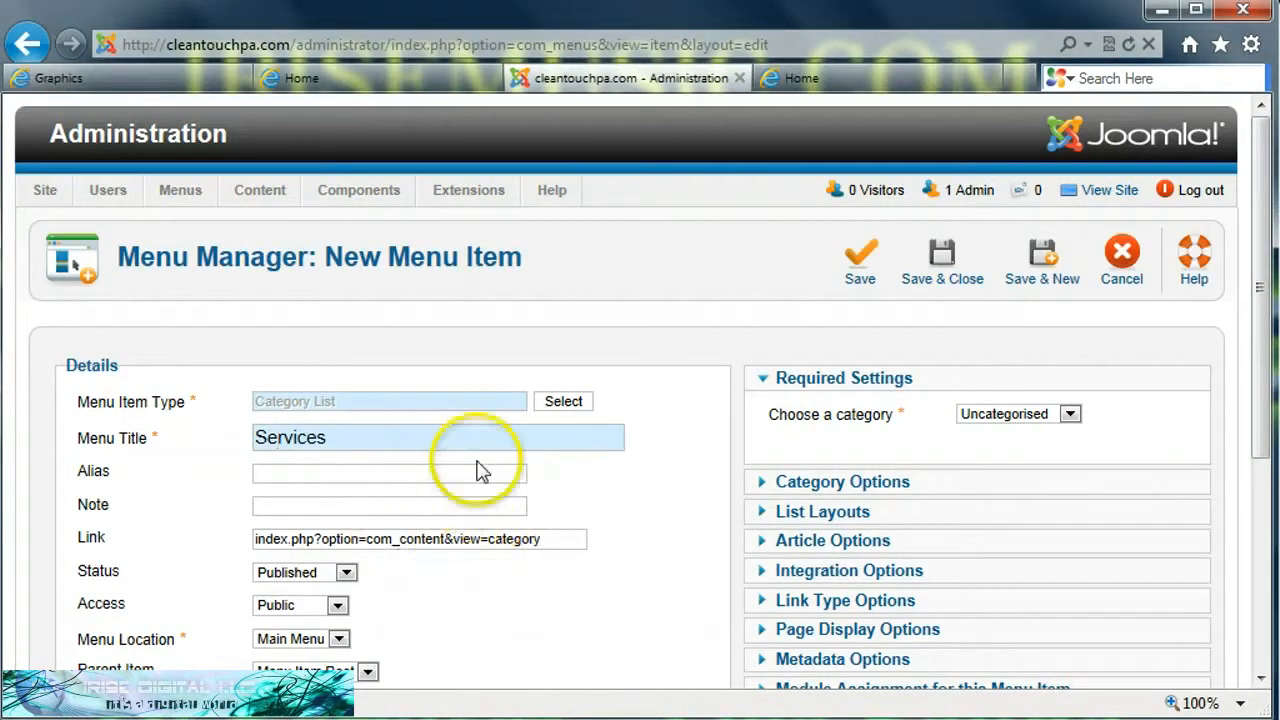
pyautogui.click(1069, 416)
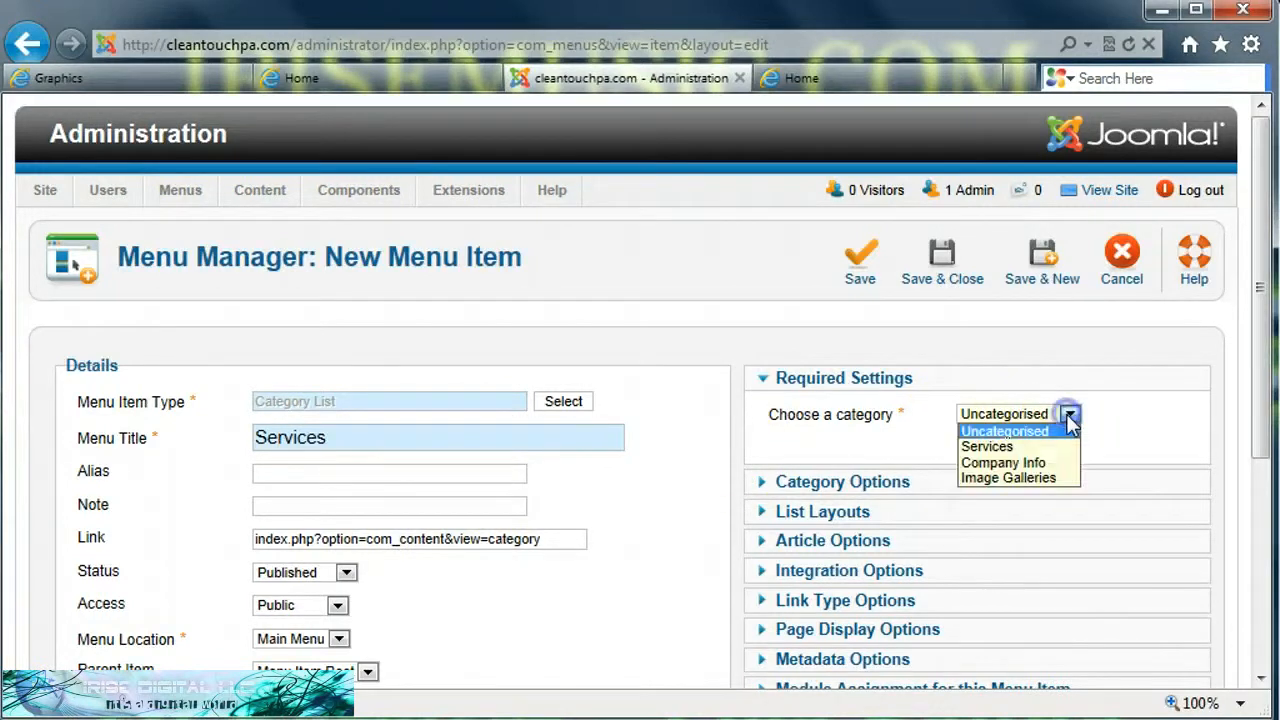
pyautogui.click(1000, 448)
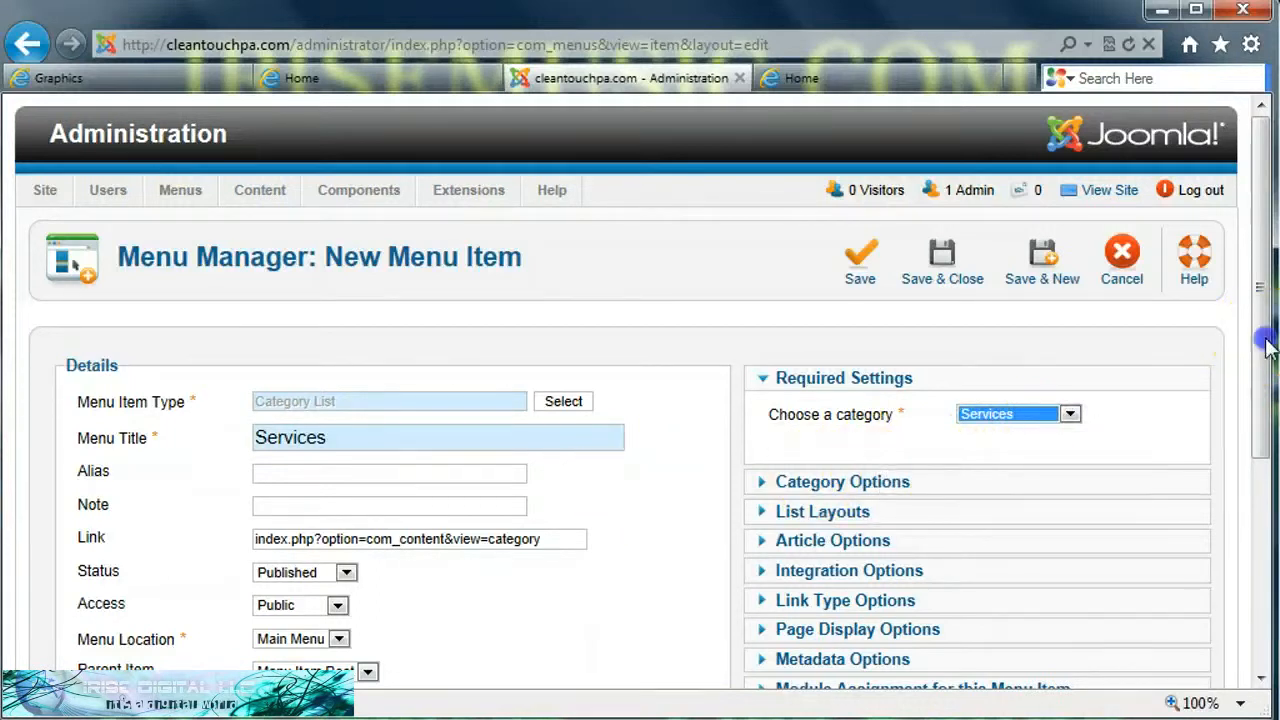
# Step: Set the list layout's article order to Title Alphabetical, then save and close the menu item
pyautogui.moveTo(1266, 338); pyautogui.dragTo(1266, 405)
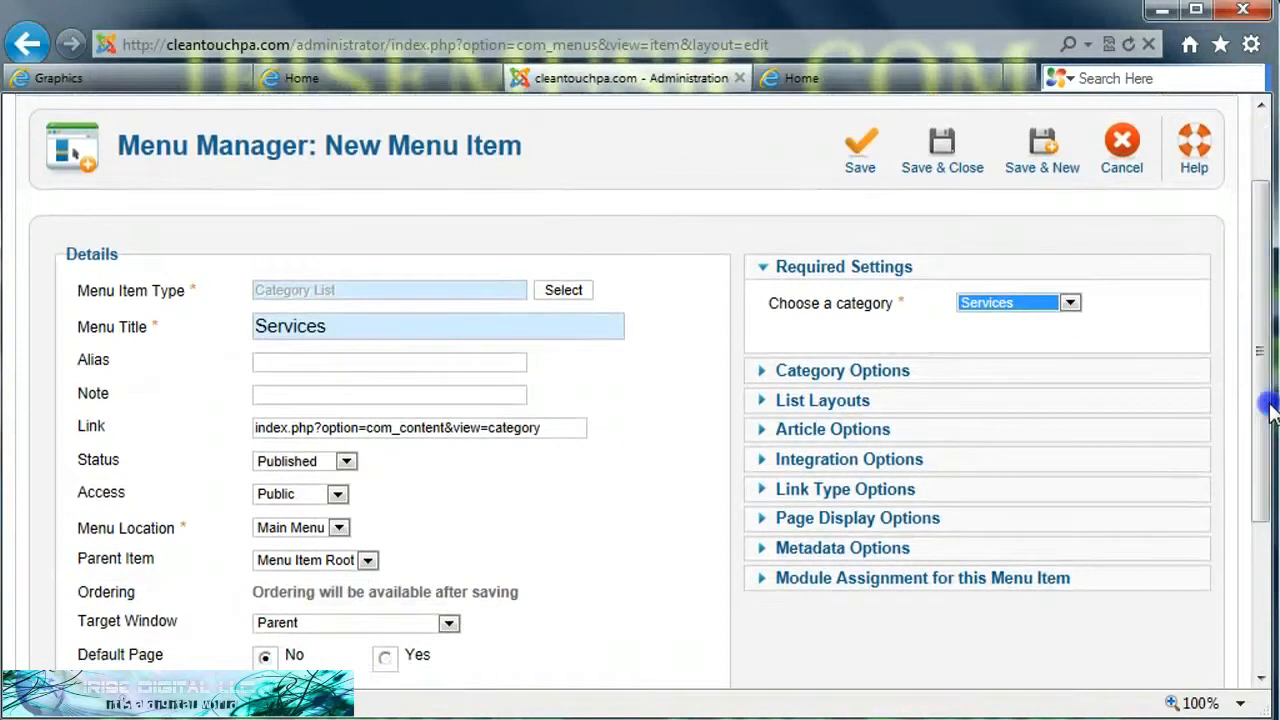
pyautogui.click(762, 405)
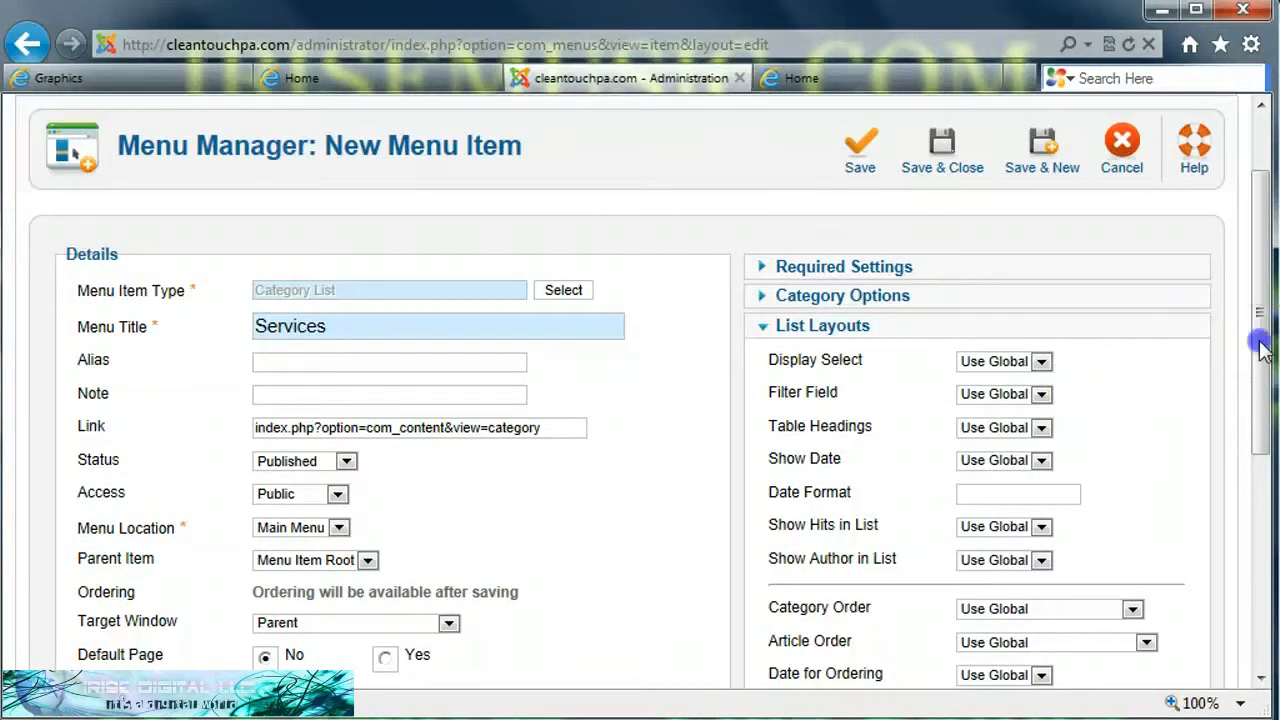
pyautogui.moveTo(1257, 346); pyautogui.dragTo(1245, 435)
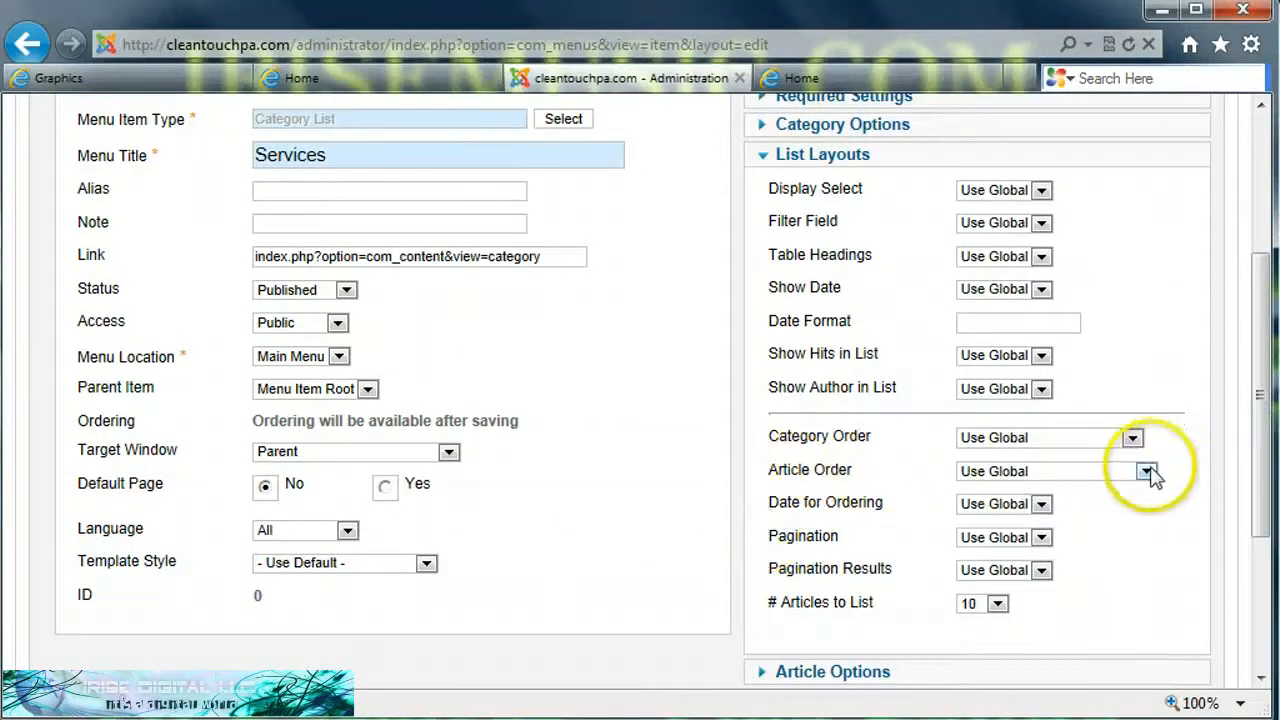
pyautogui.click(1147, 471)
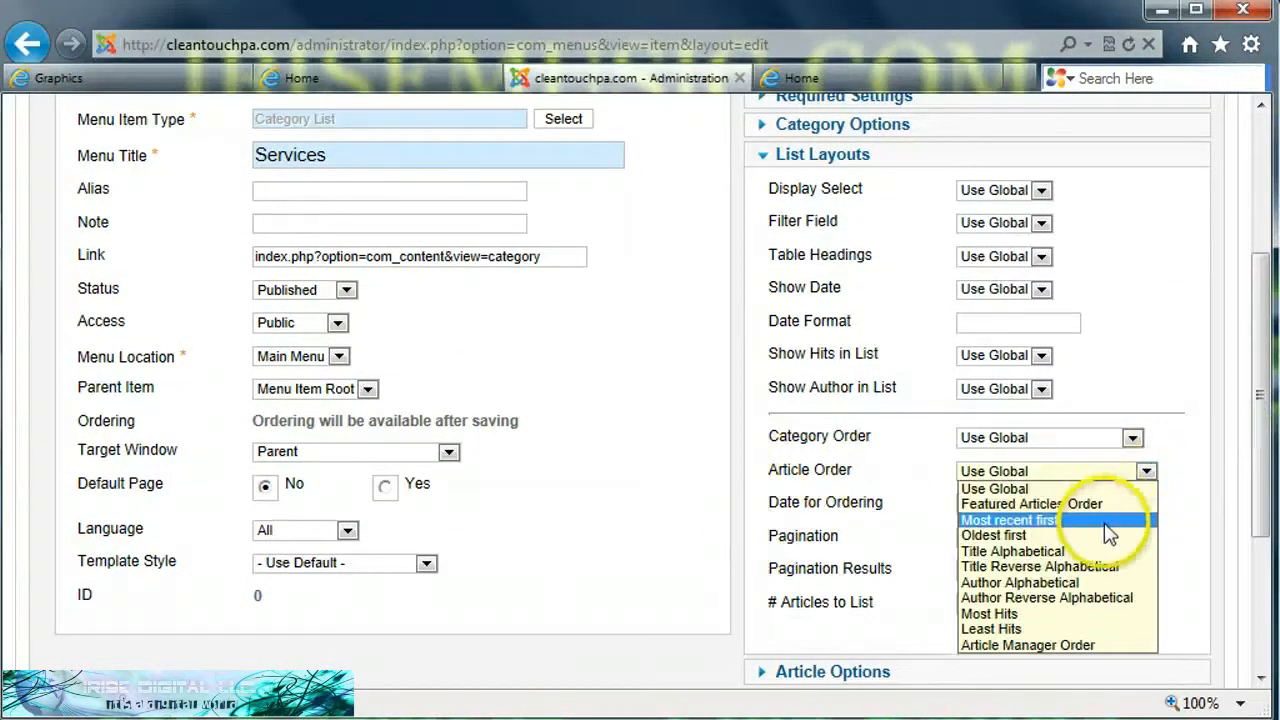
pyautogui.click(1027, 563)
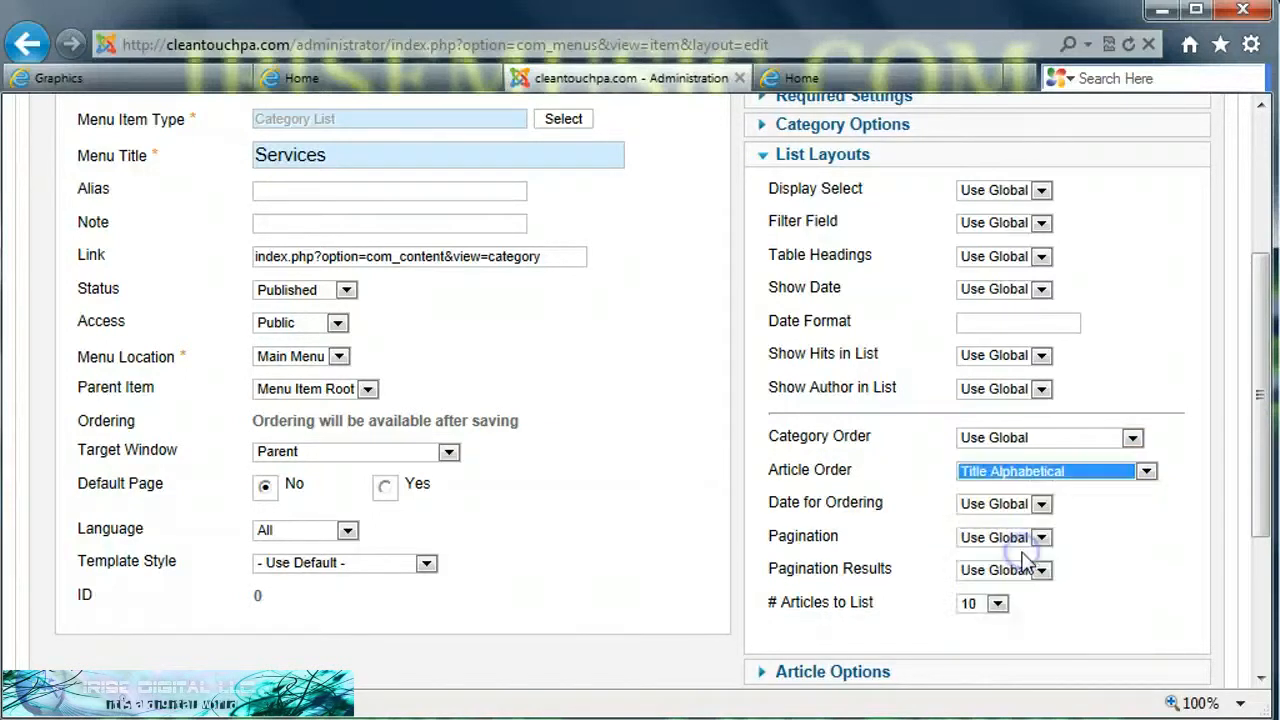
pyautogui.click(1146, 471)
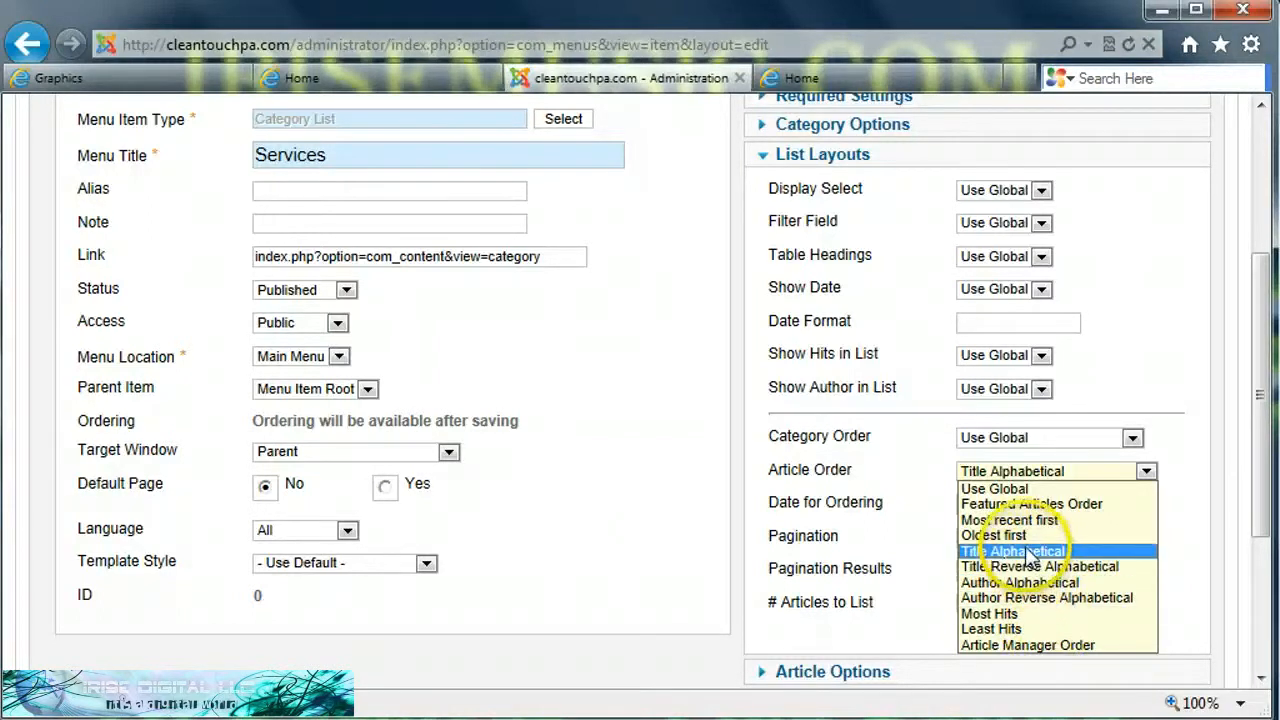
pyautogui.click(1030, 553)
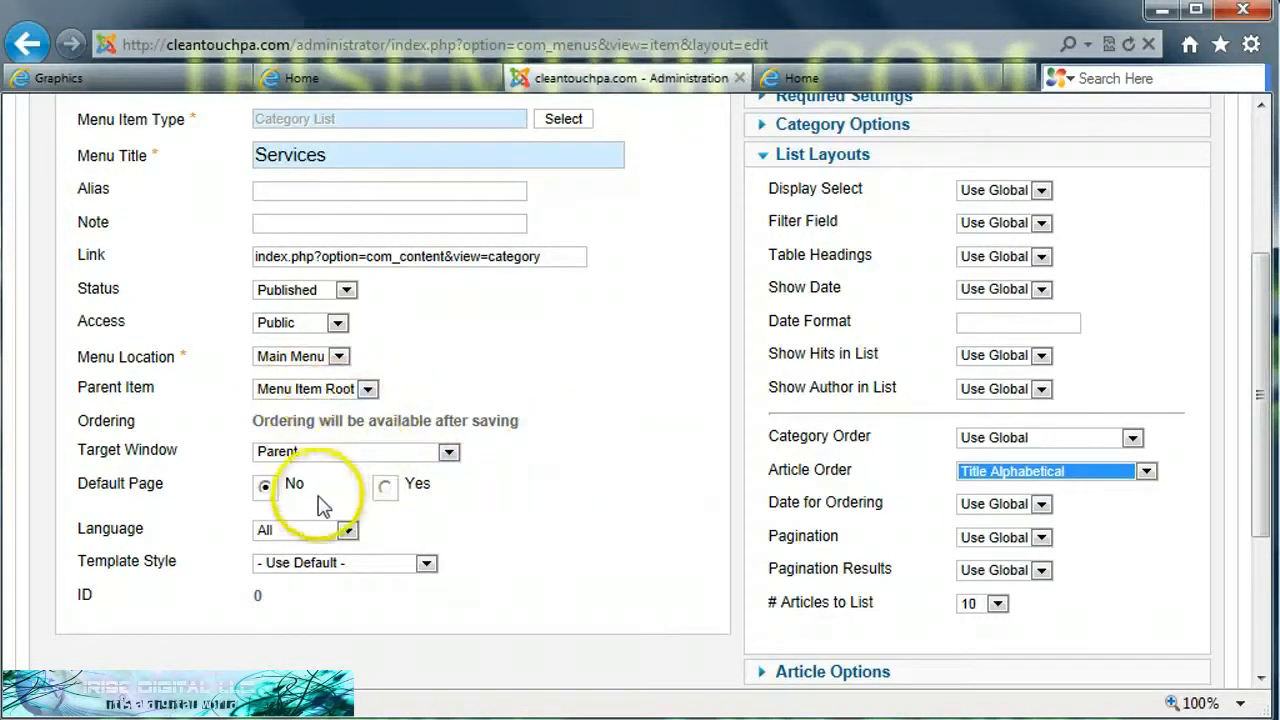
pyautogui.middleClick(643, 529)
pyautogui.scroll(3, 643, 529)
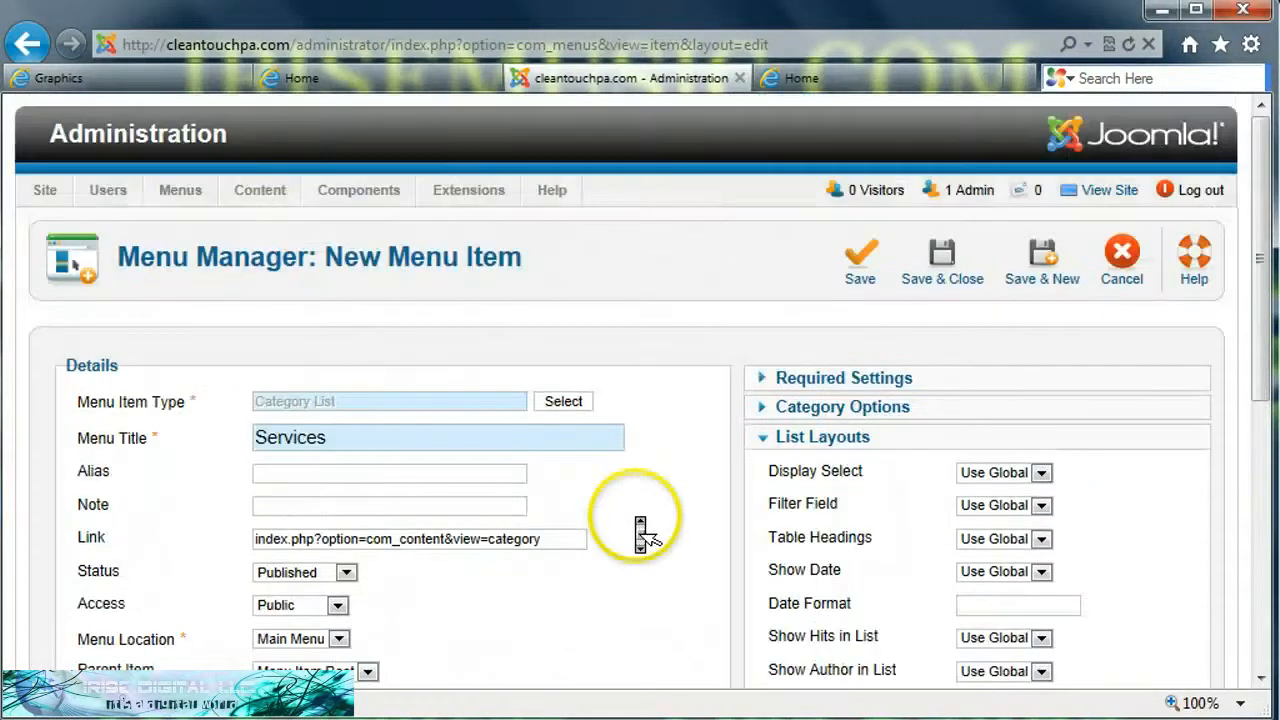
pyautogui.click(913, 264)
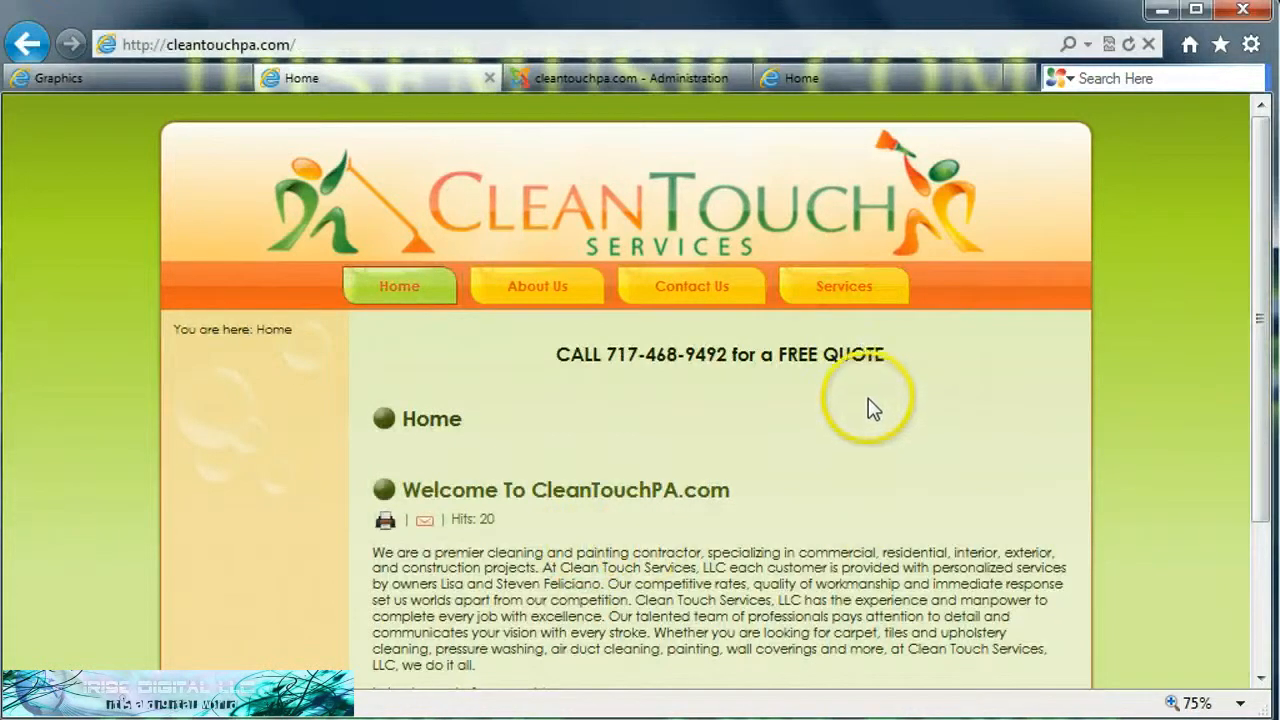
# Step: Open the Services page on the live site and view the Air Ducts & Vents article
pyautogui.click(846, 288)
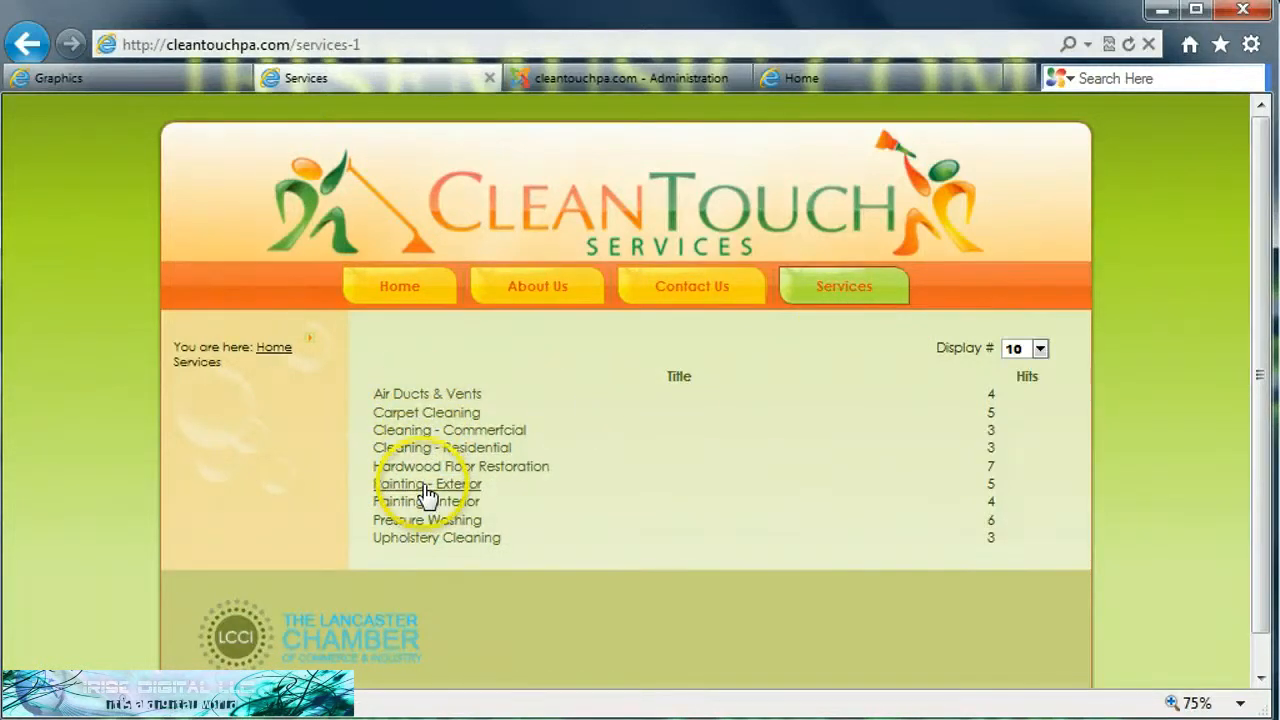
pyautogui.click(411, 397)
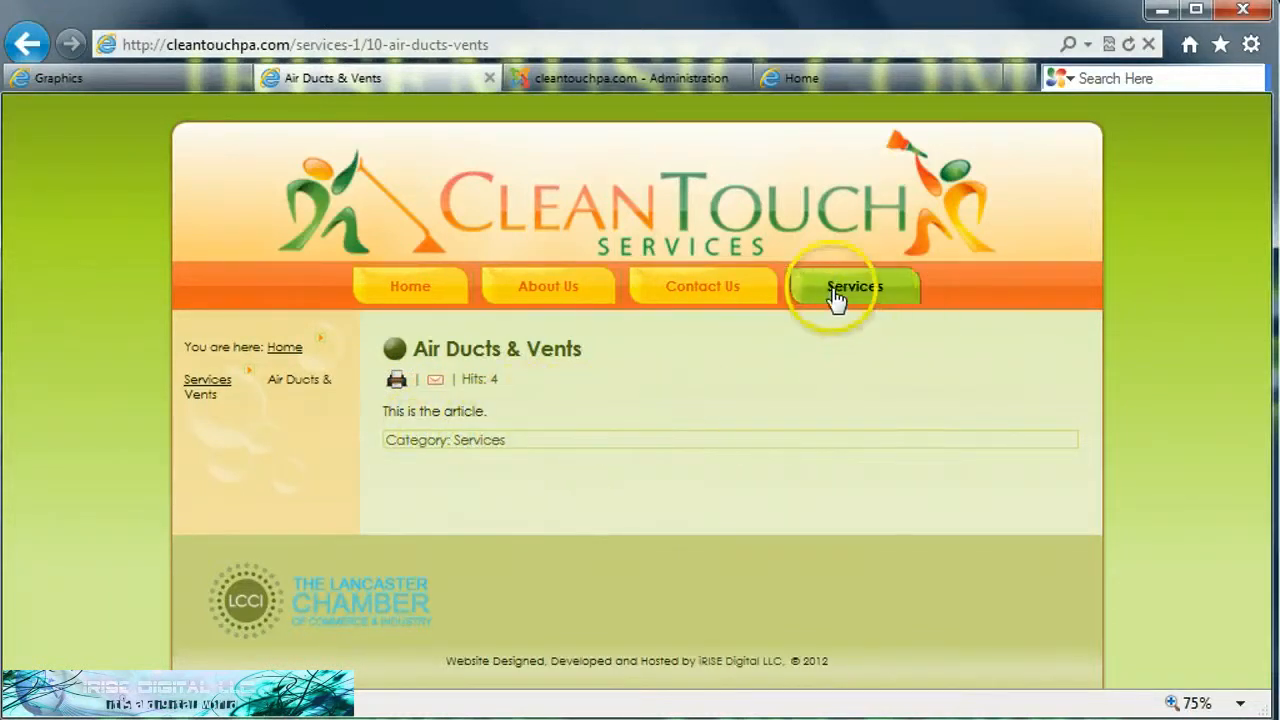
pyautogui.click(27, 44)
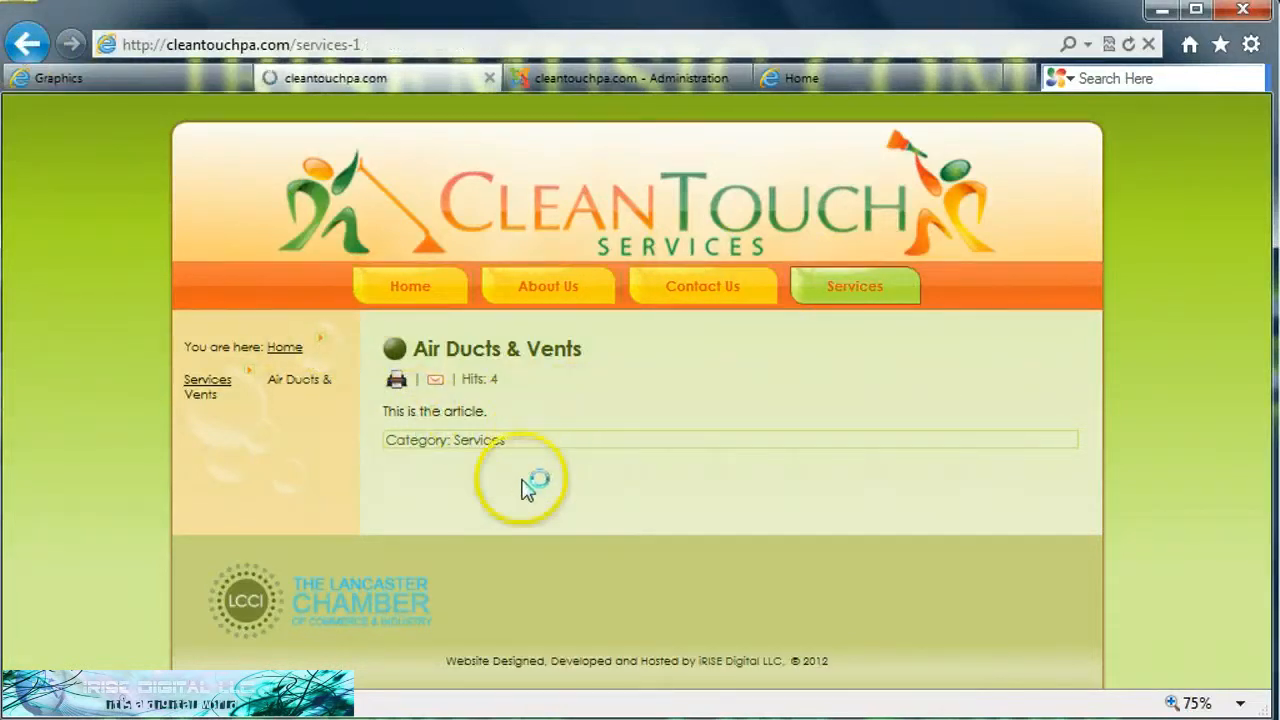